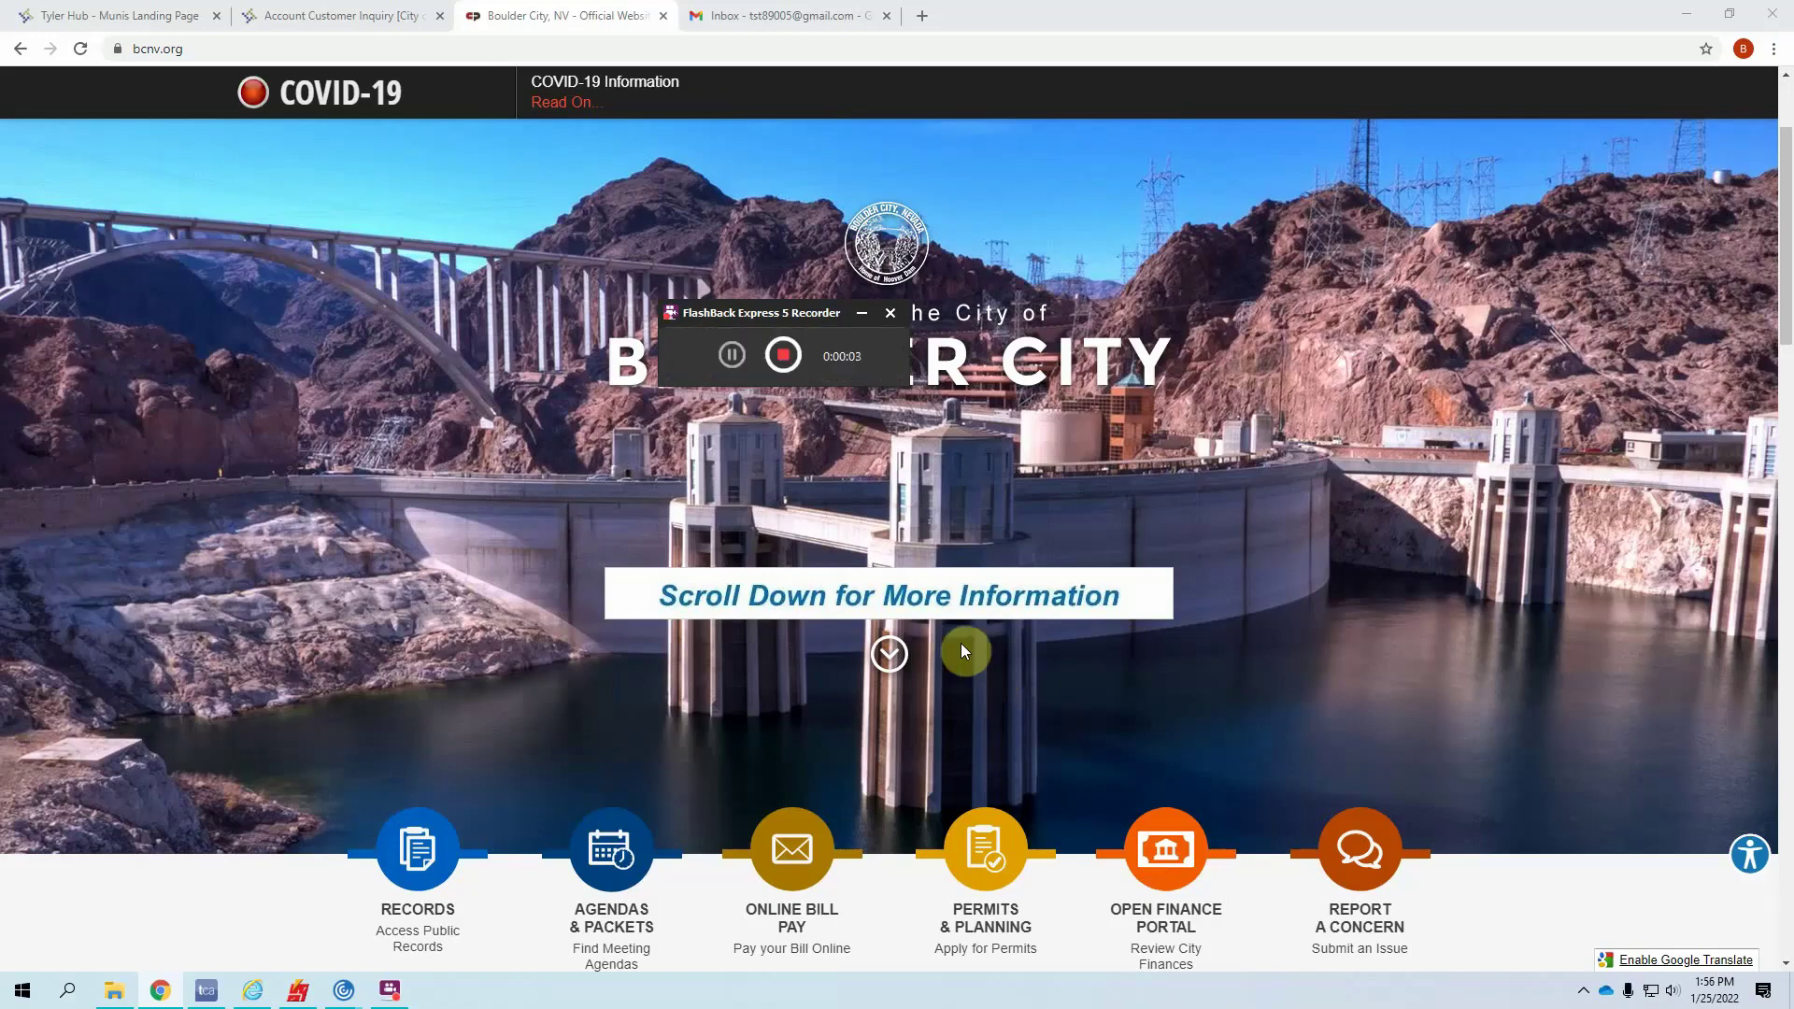
Step: From the bcnv.org homepage, reach the Citizen Self Service welcome page in a new tab
click(860, 316)
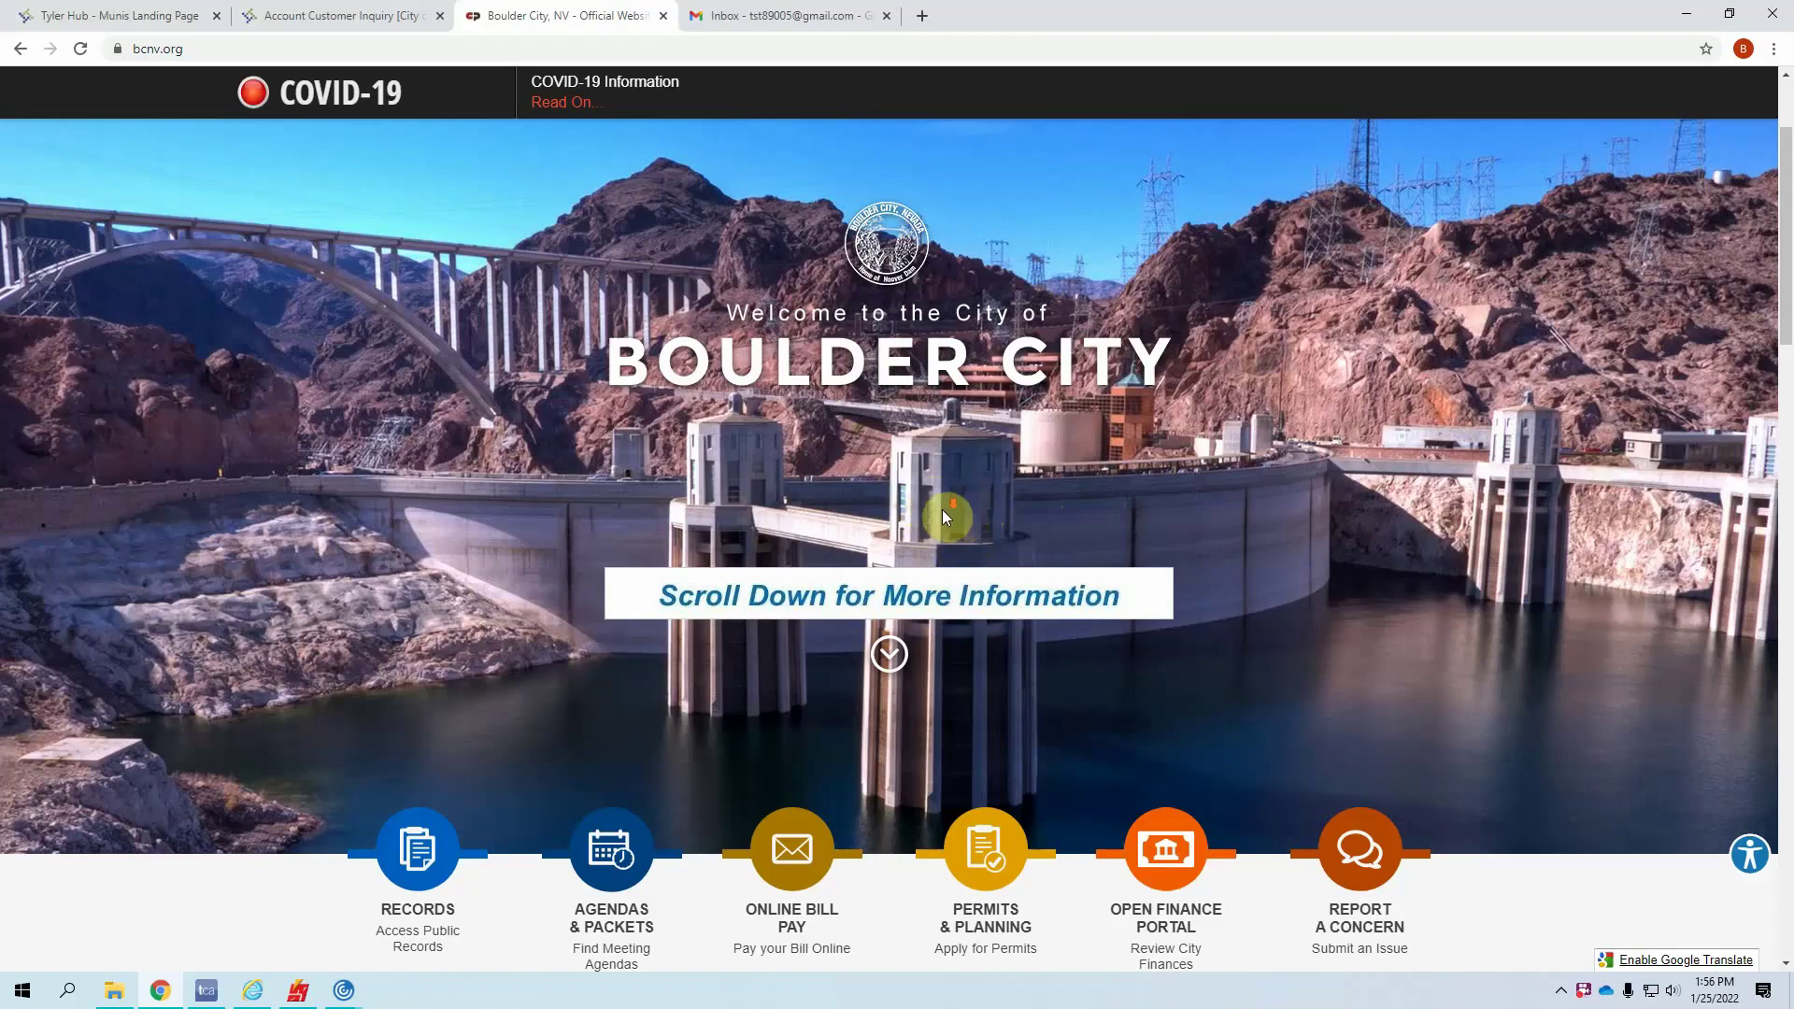
scroll(942, 508, down, 1)
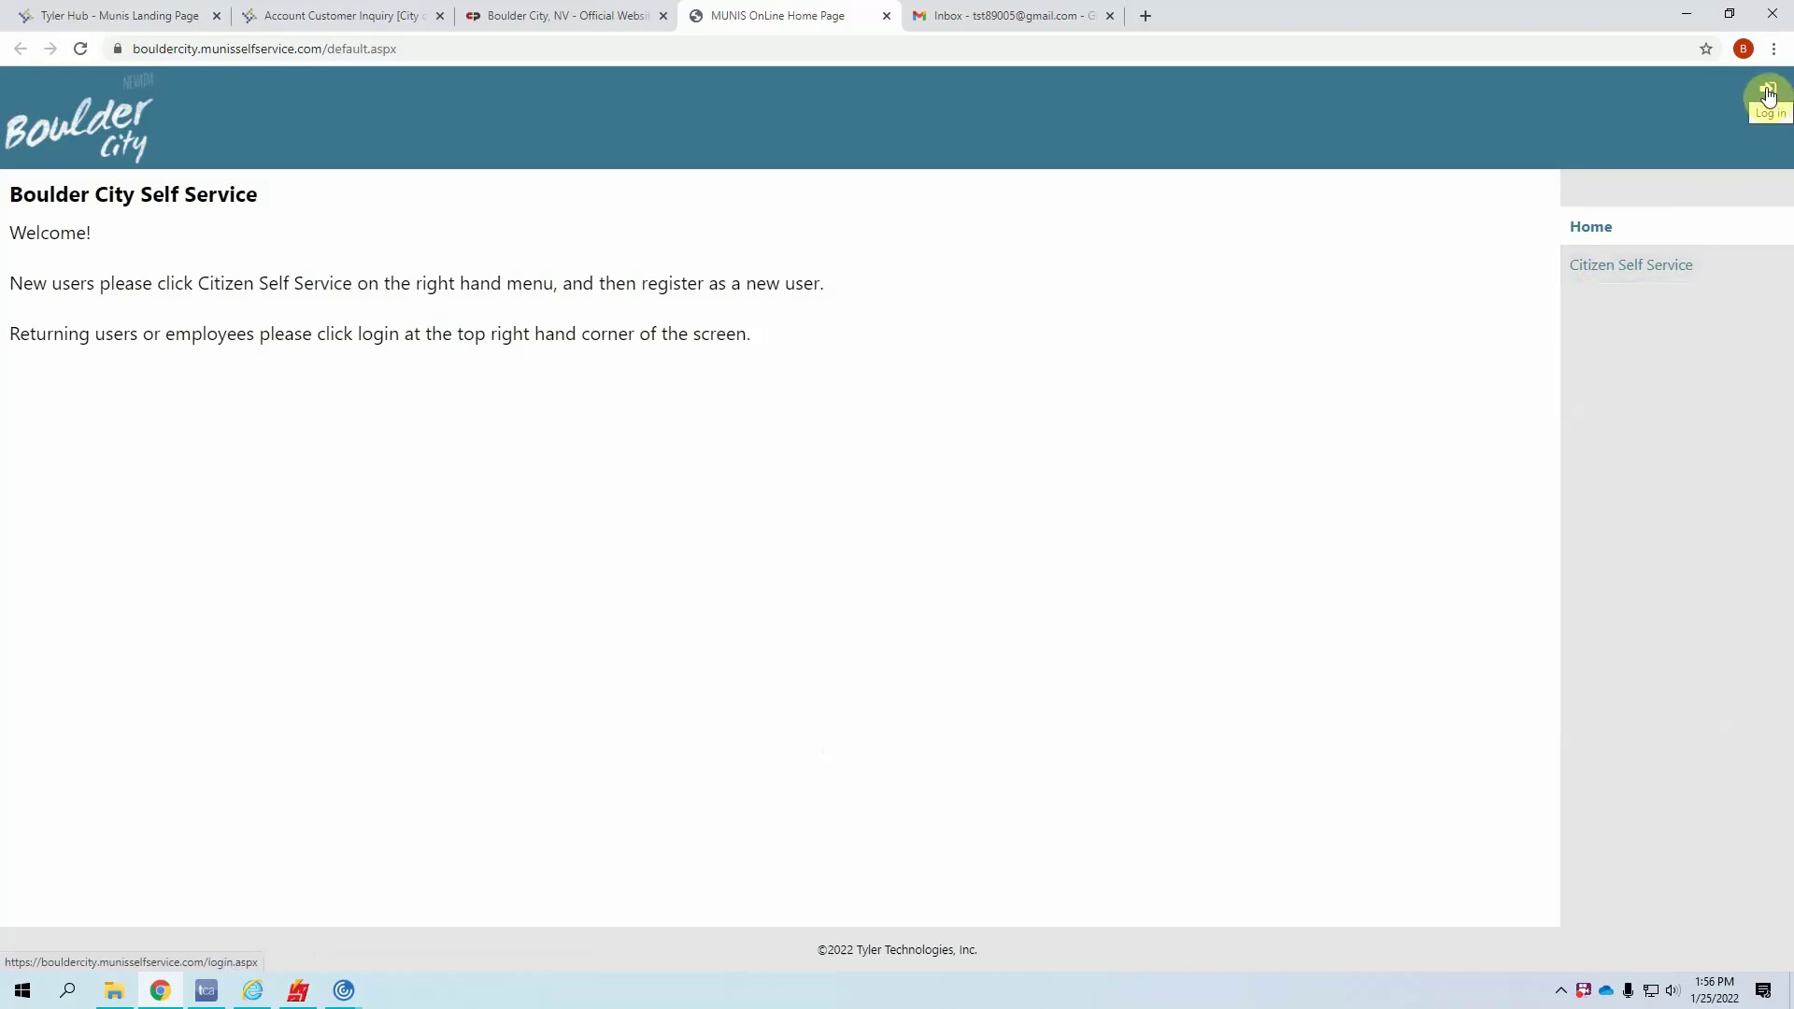
Step: Bring up the Tyler Community Access sign-in page from the Self Service Log in icon
click(1595, 279)
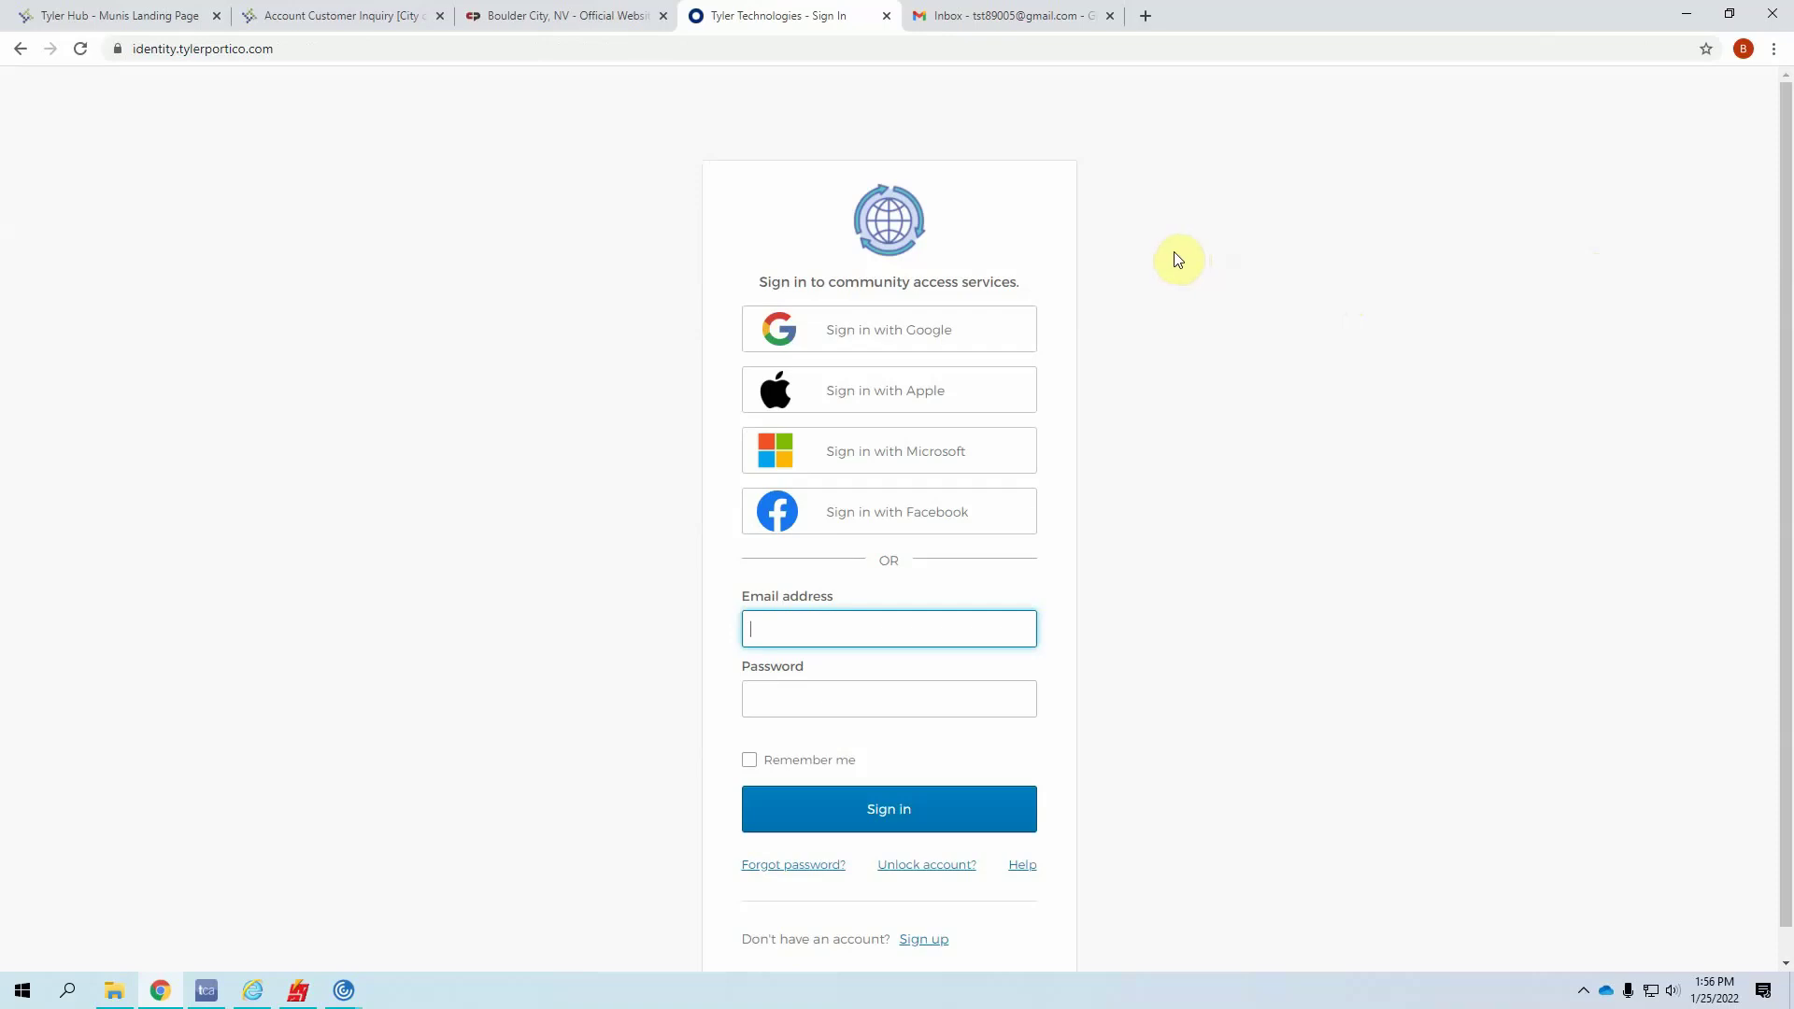
scroll(1178, 254, down, 1)
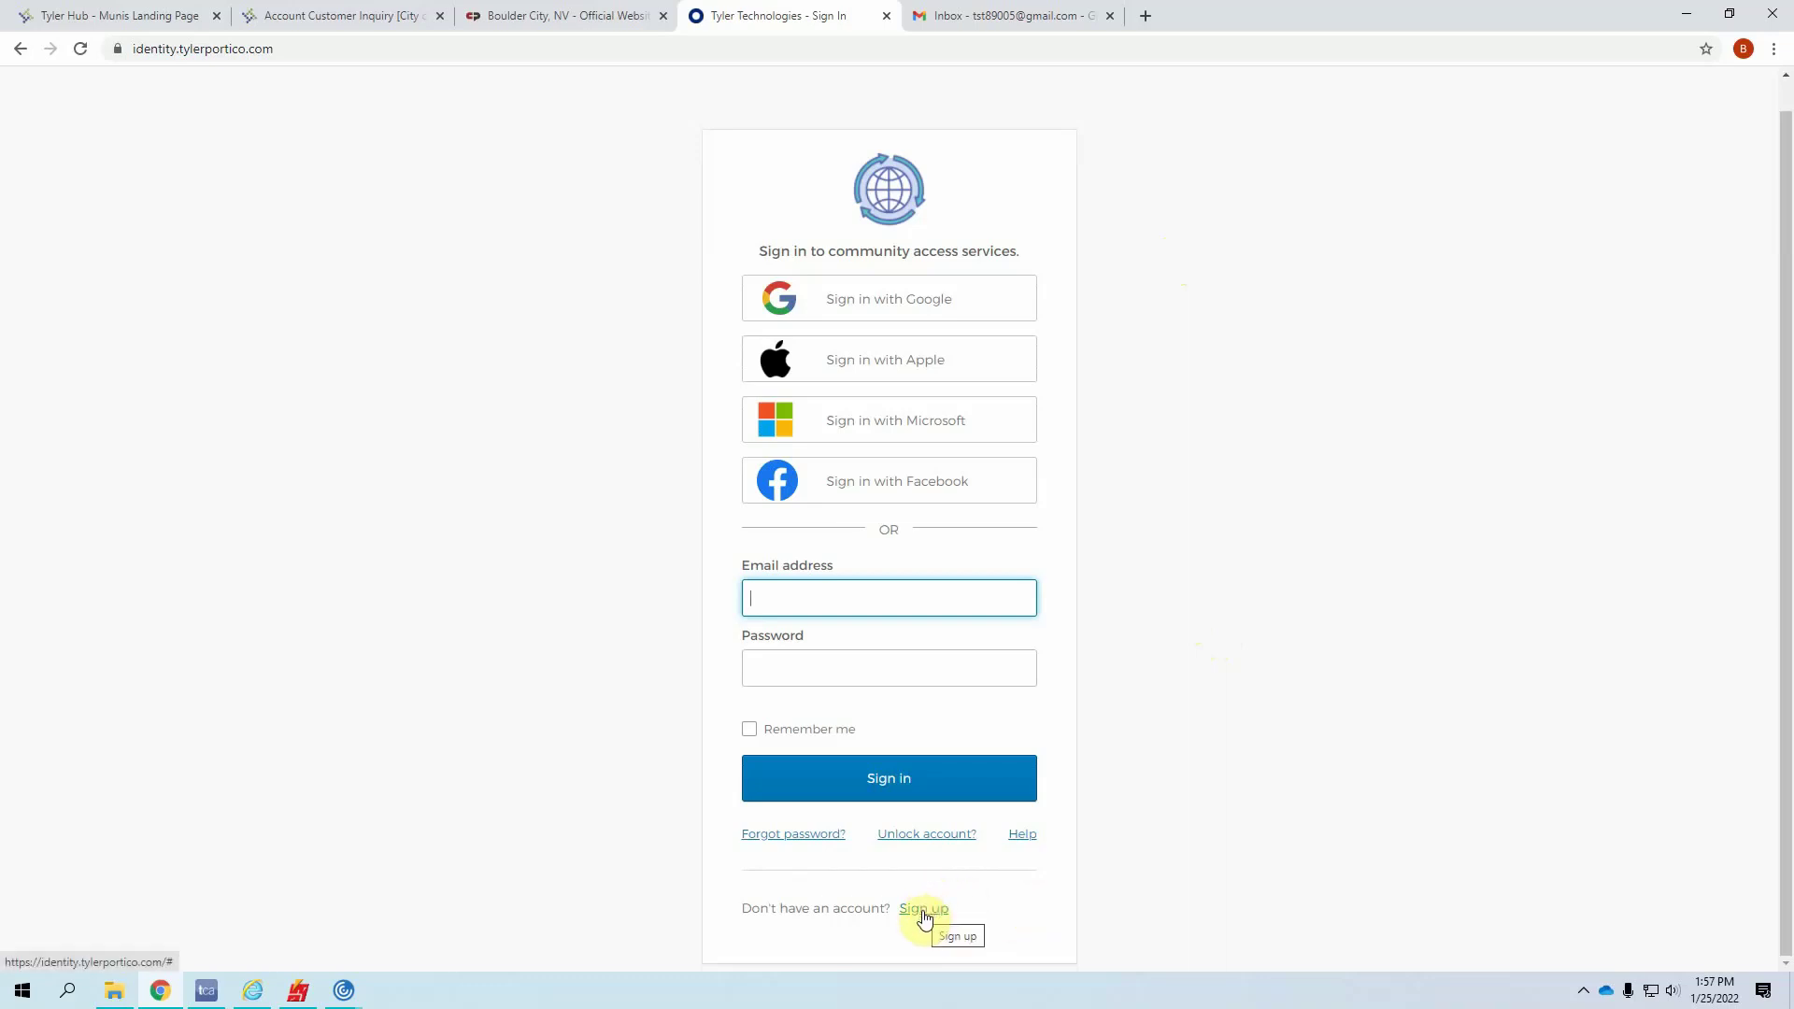
Step: Start a new account and enter the email address, a compliant password and the first name
click(923, 910)
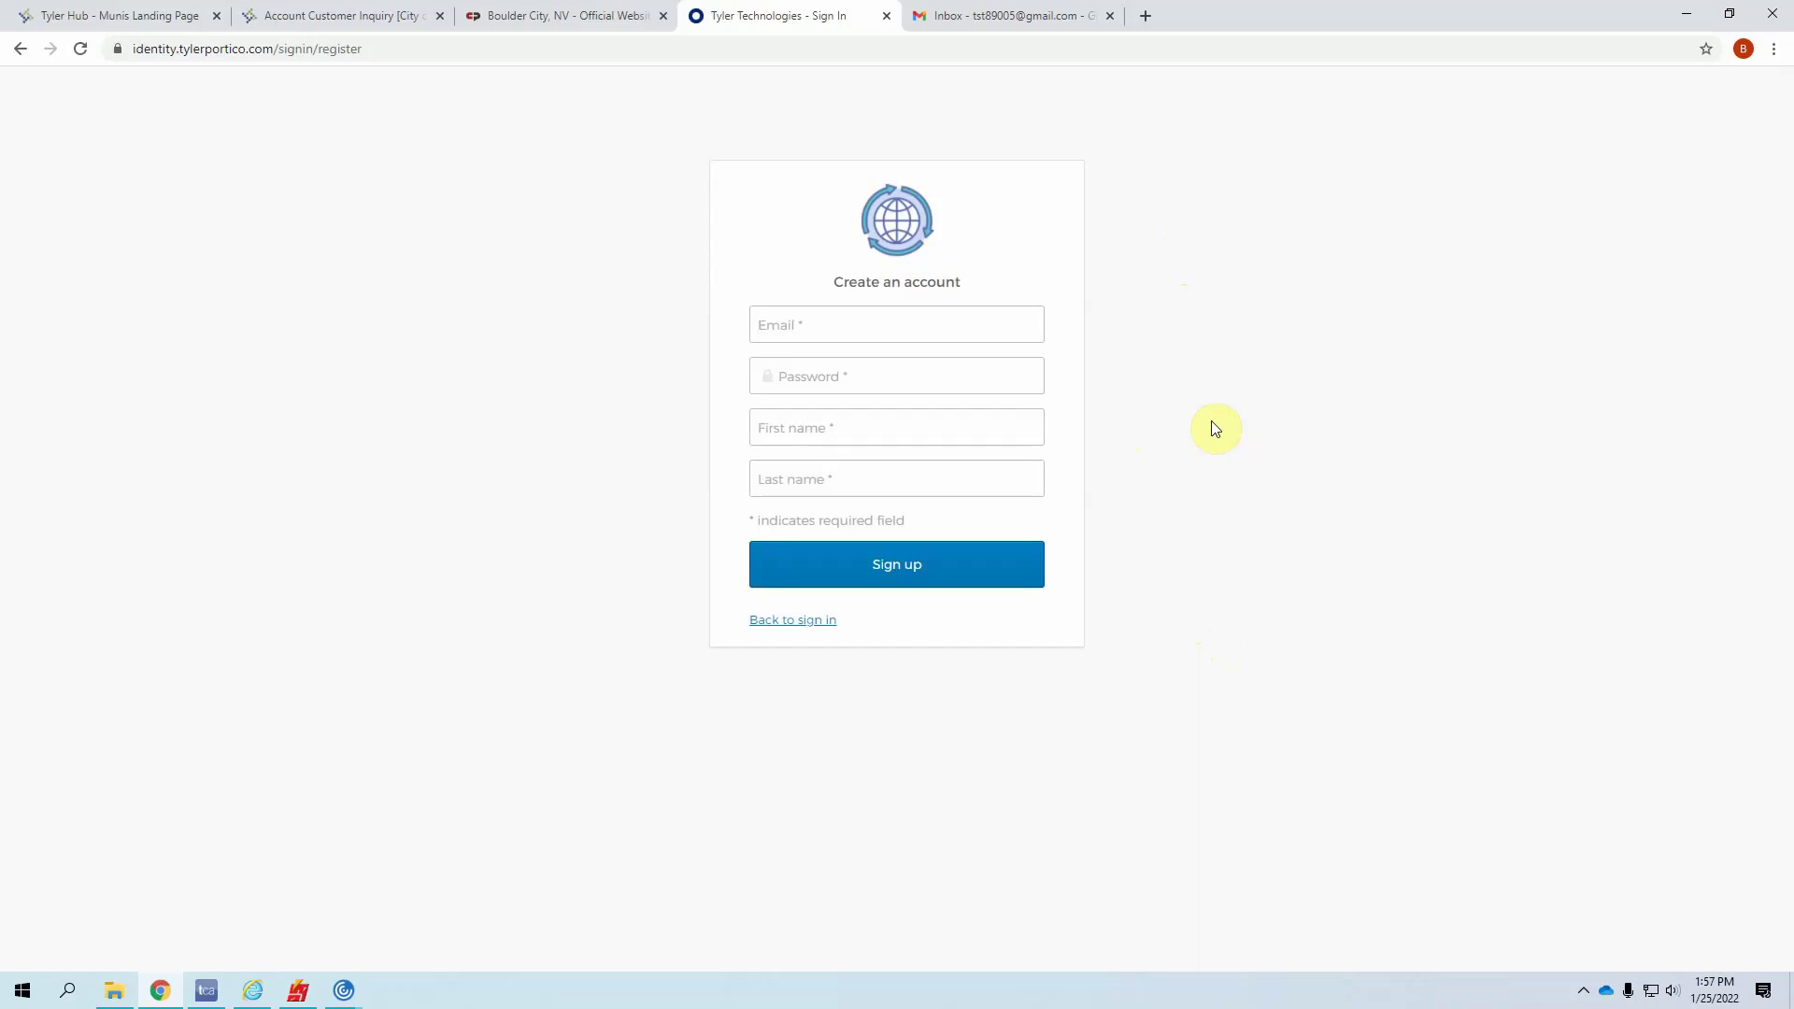
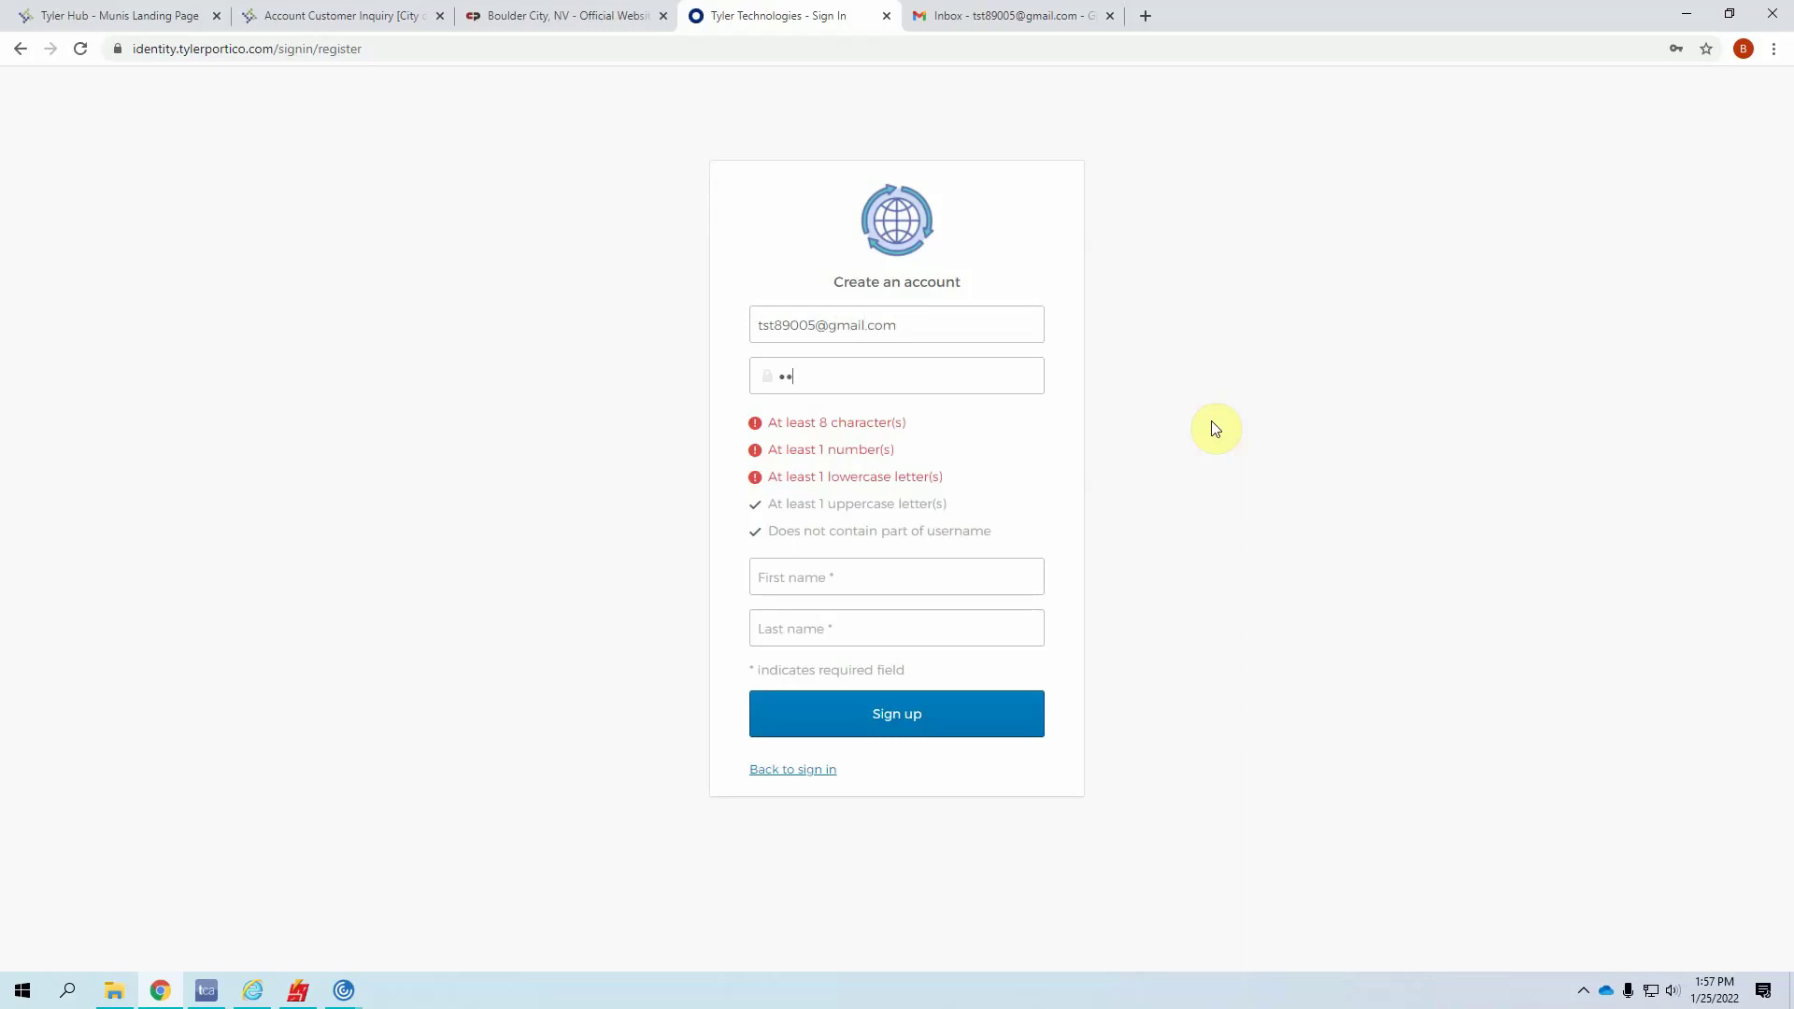
click(886, 575)
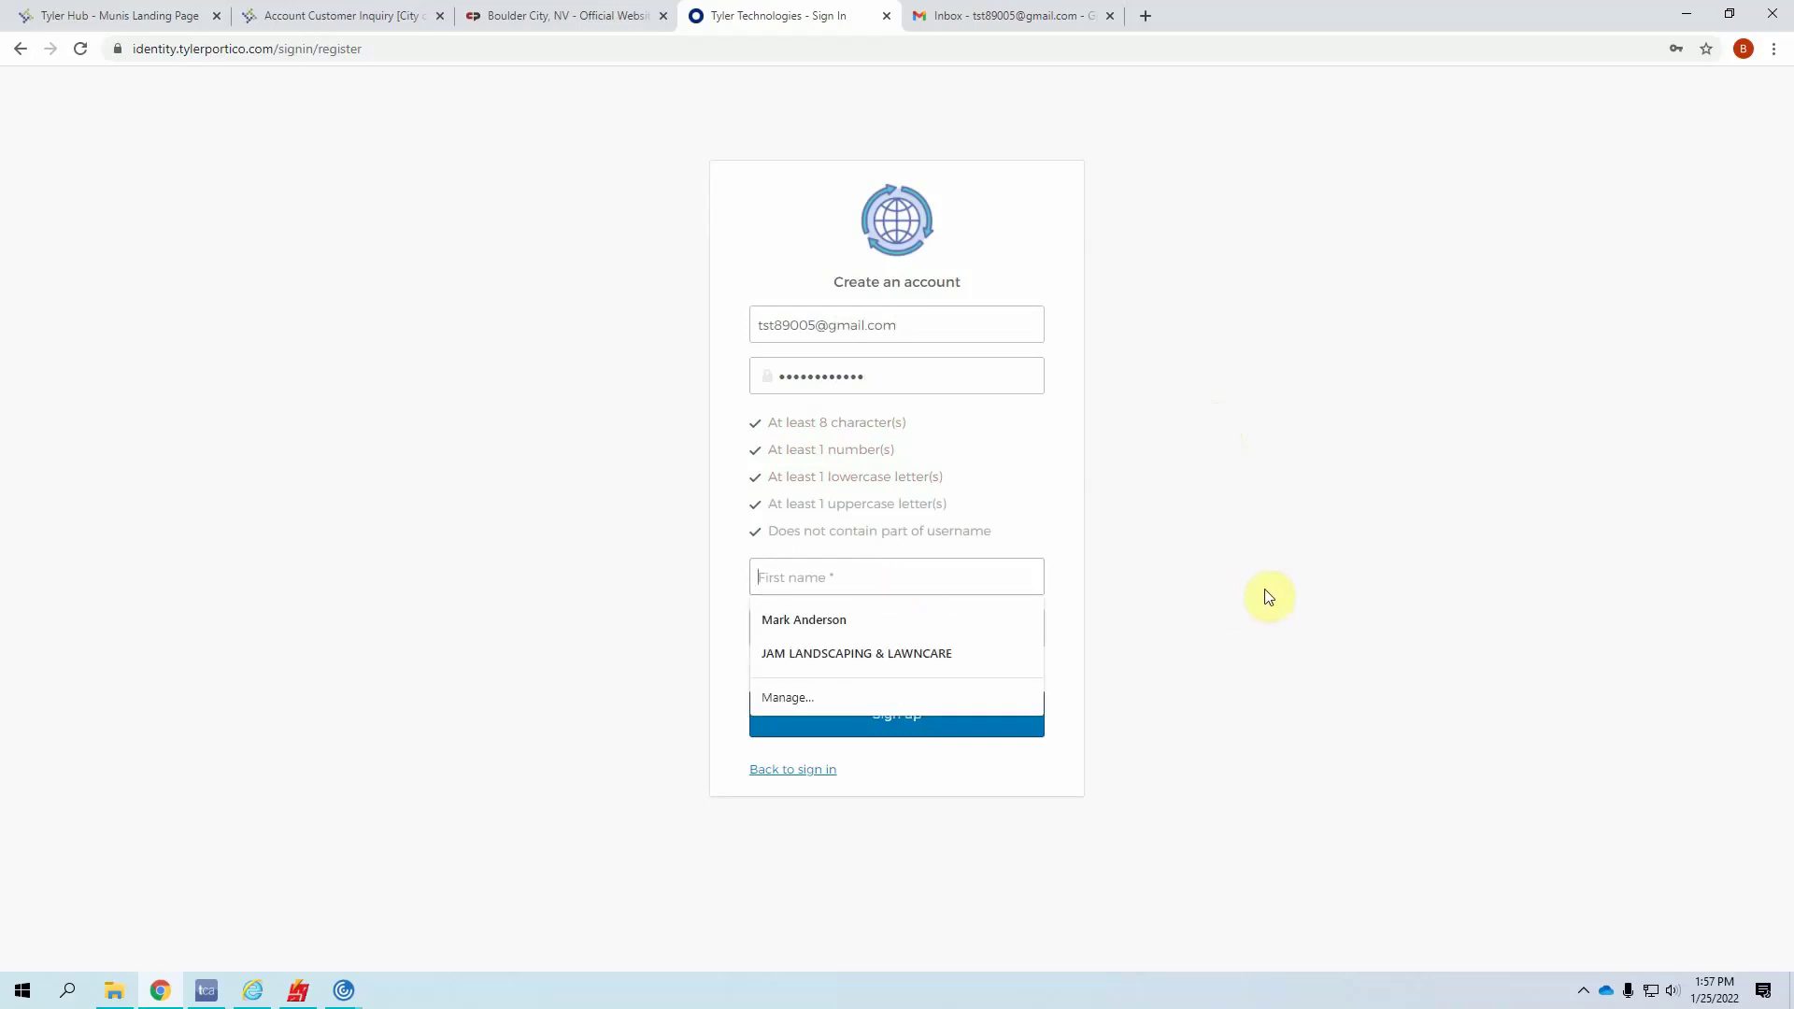
text(John)
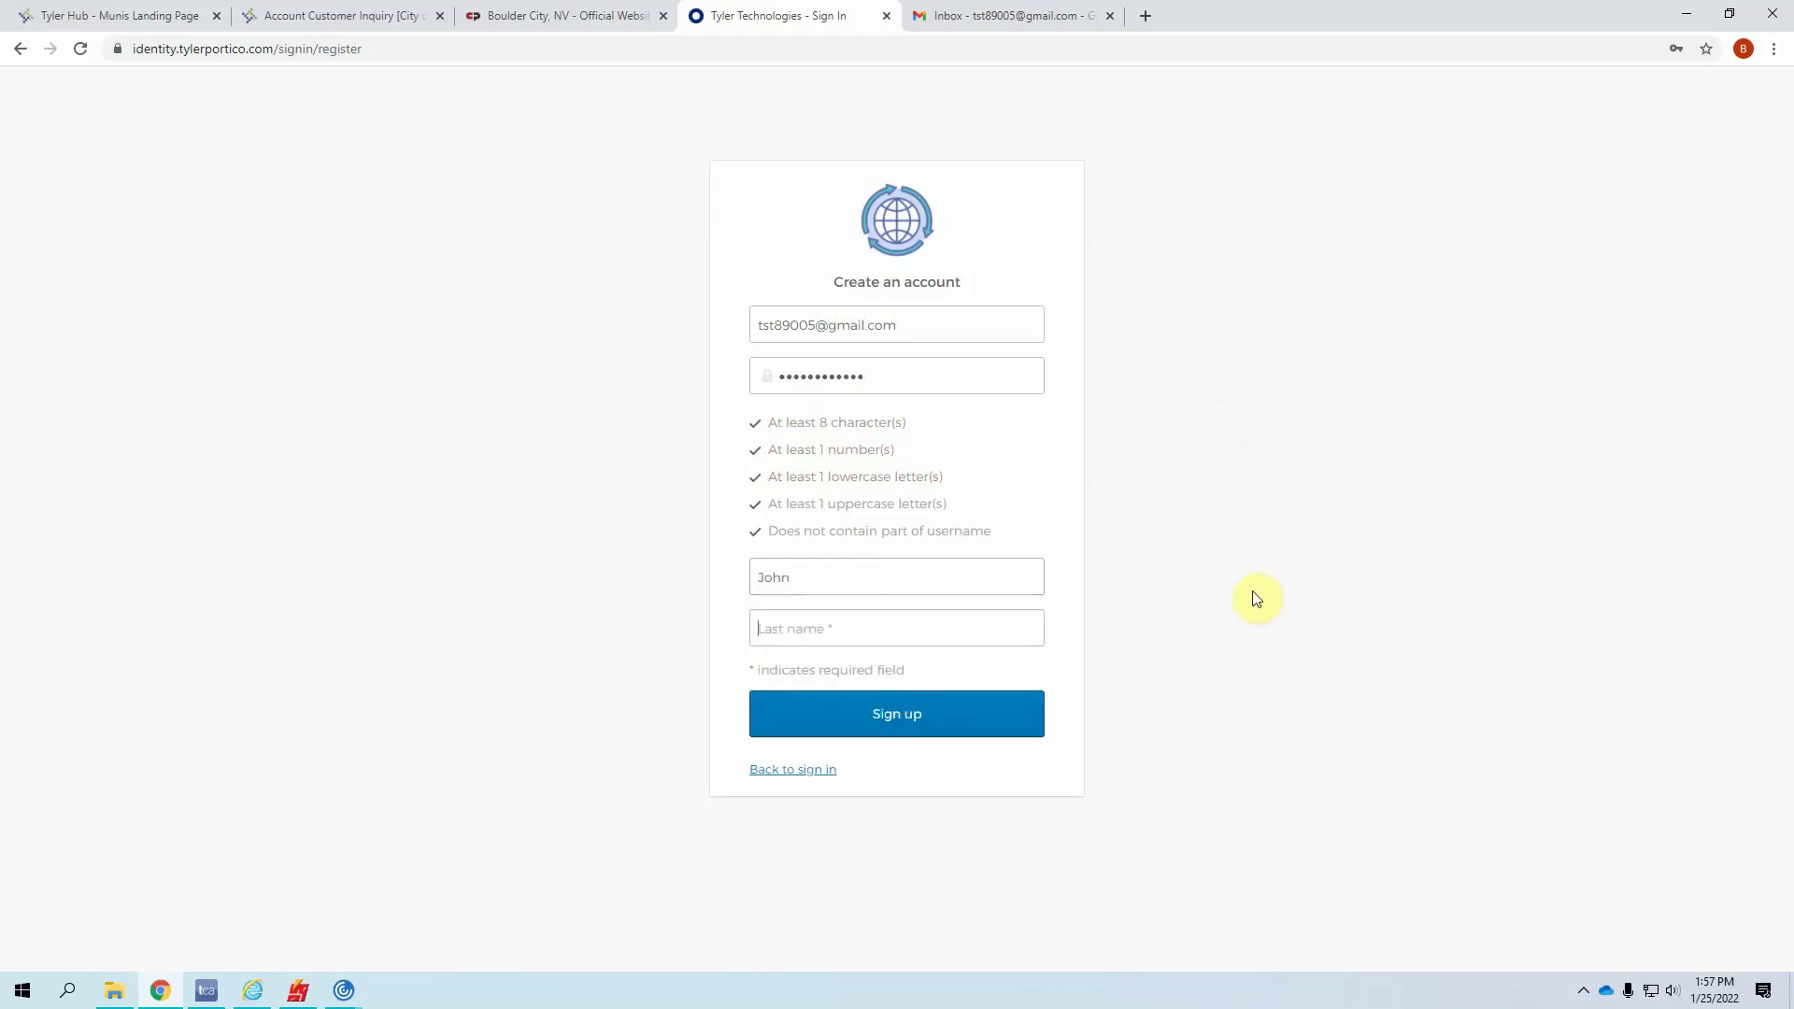
text(Doe)
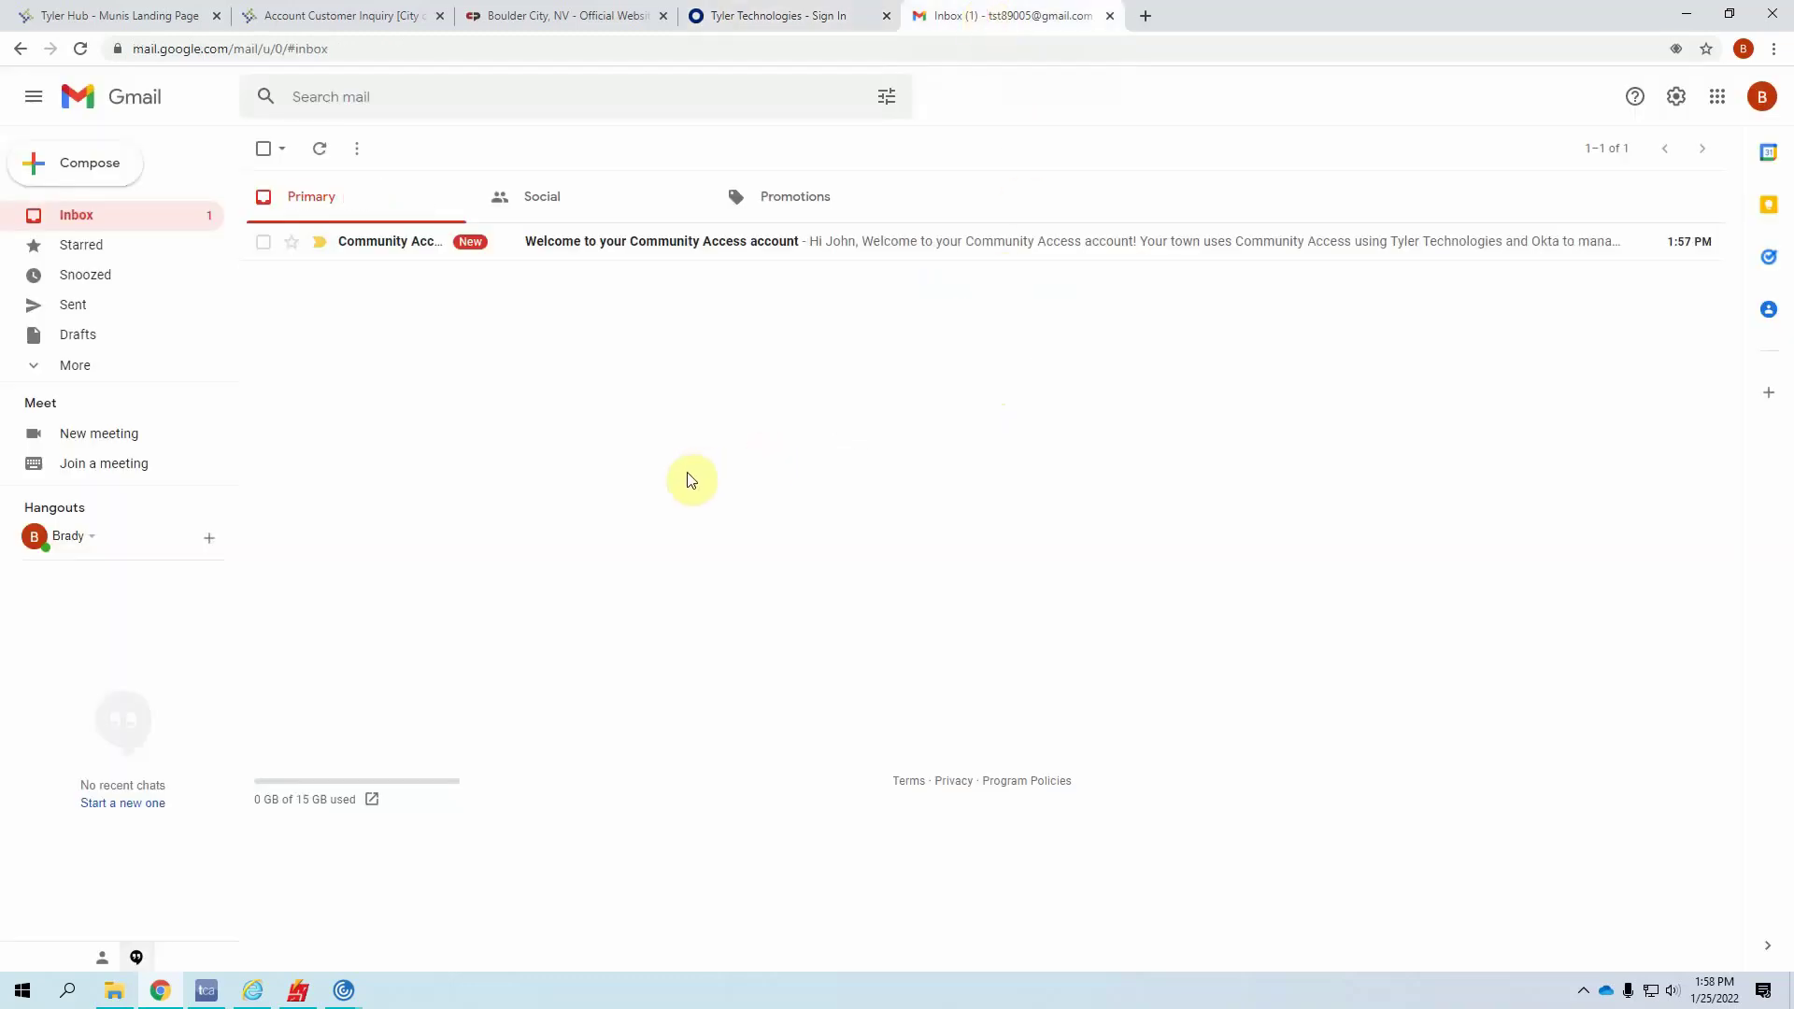
Step: Activate the account from the 'Welcome to your Community Access account' email in Gmail
click(560, 245)
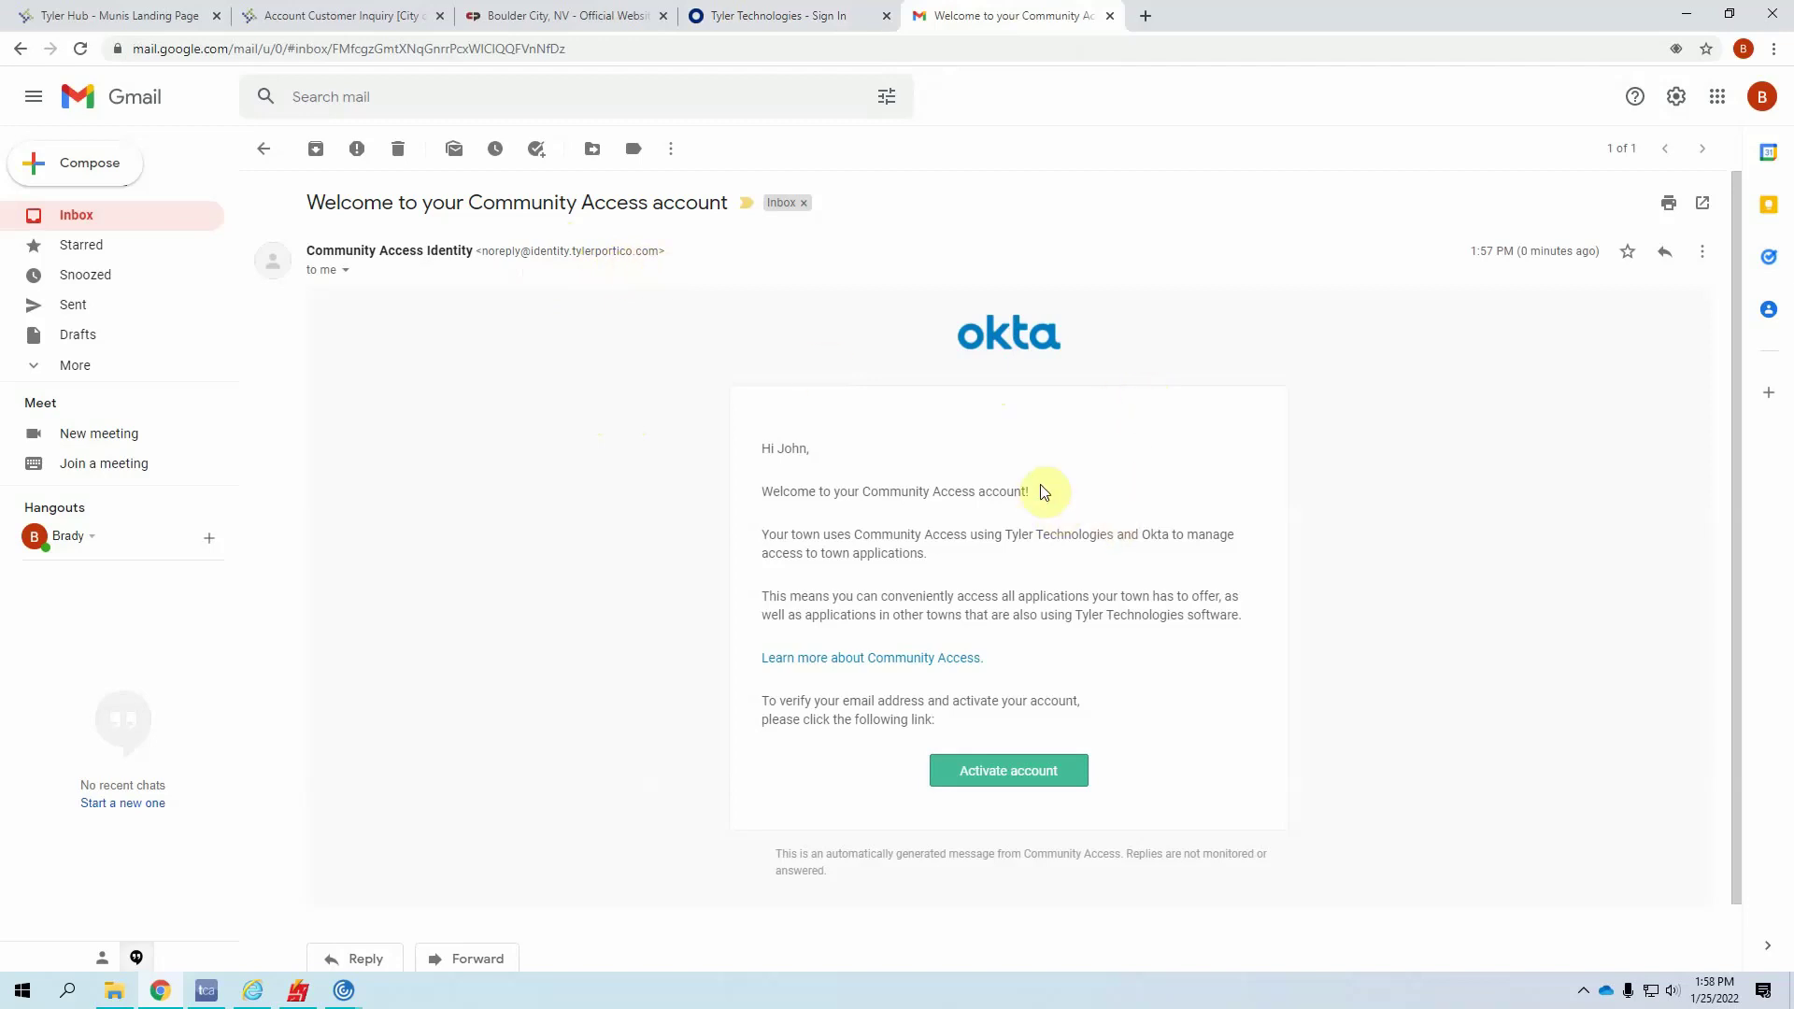
click(998, 778)
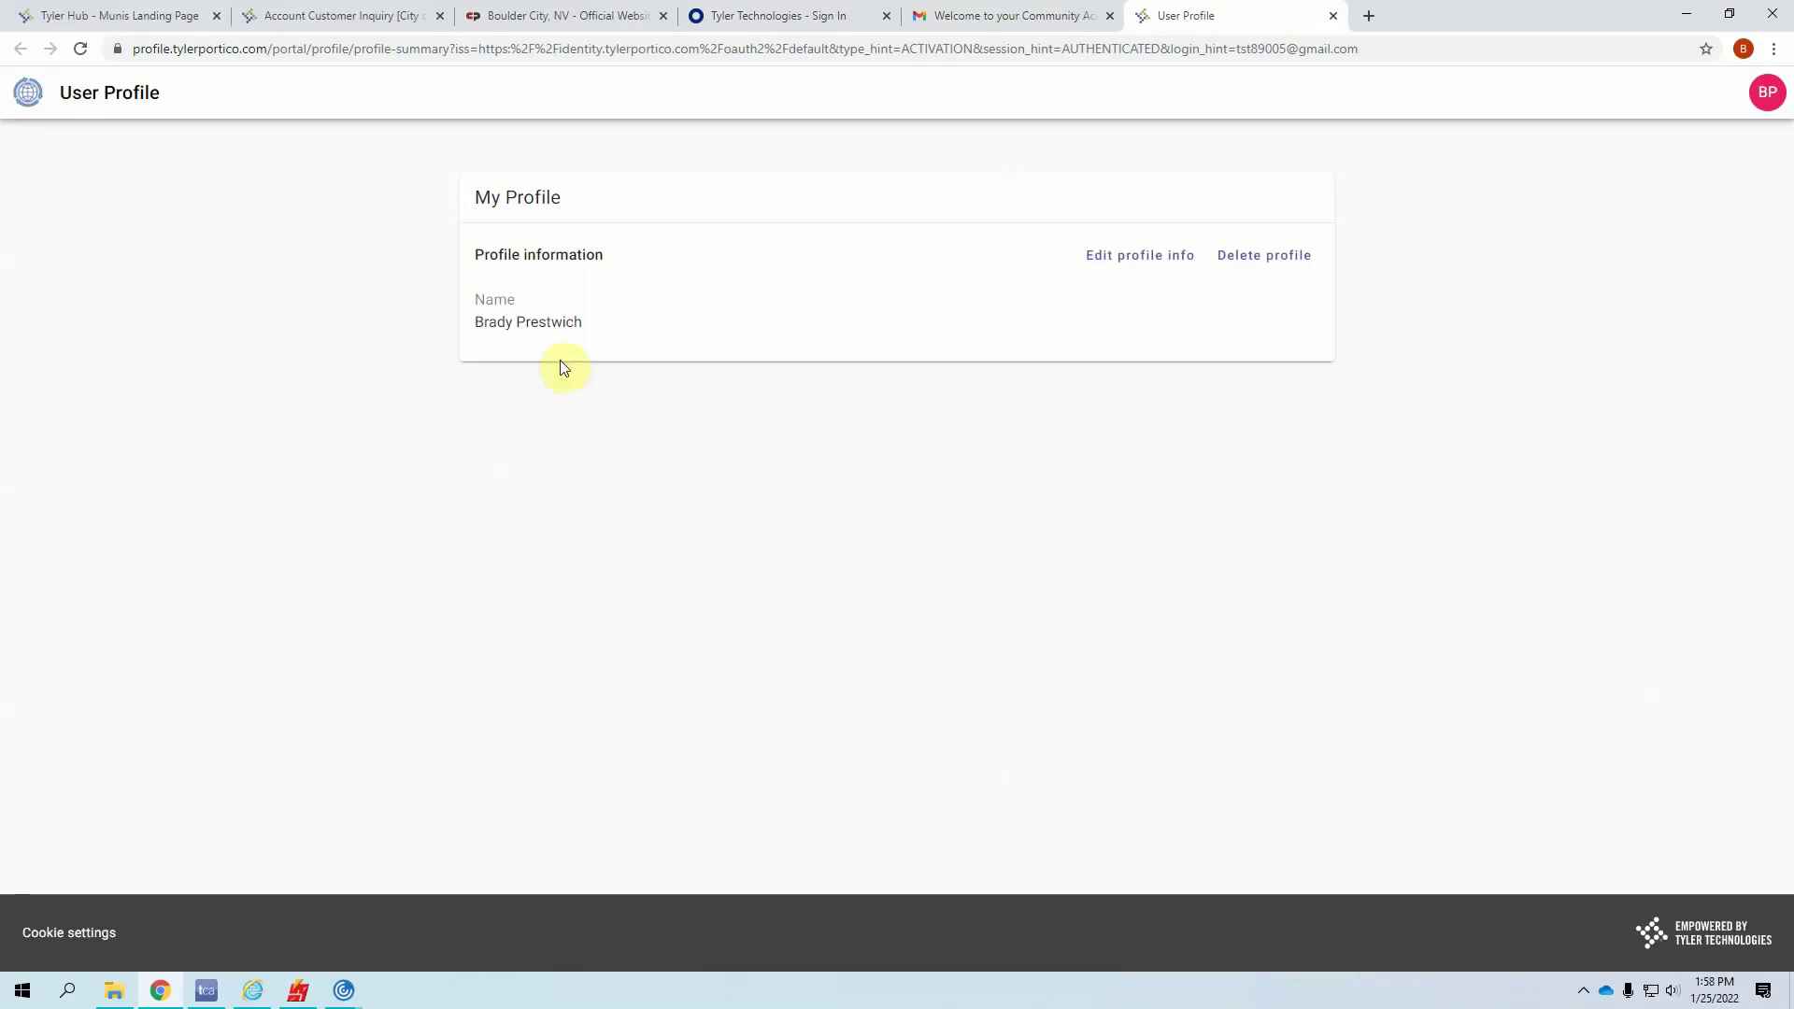
Step: Close the User Profile tab and sign in with the new account's email and password
click(1333, 16)
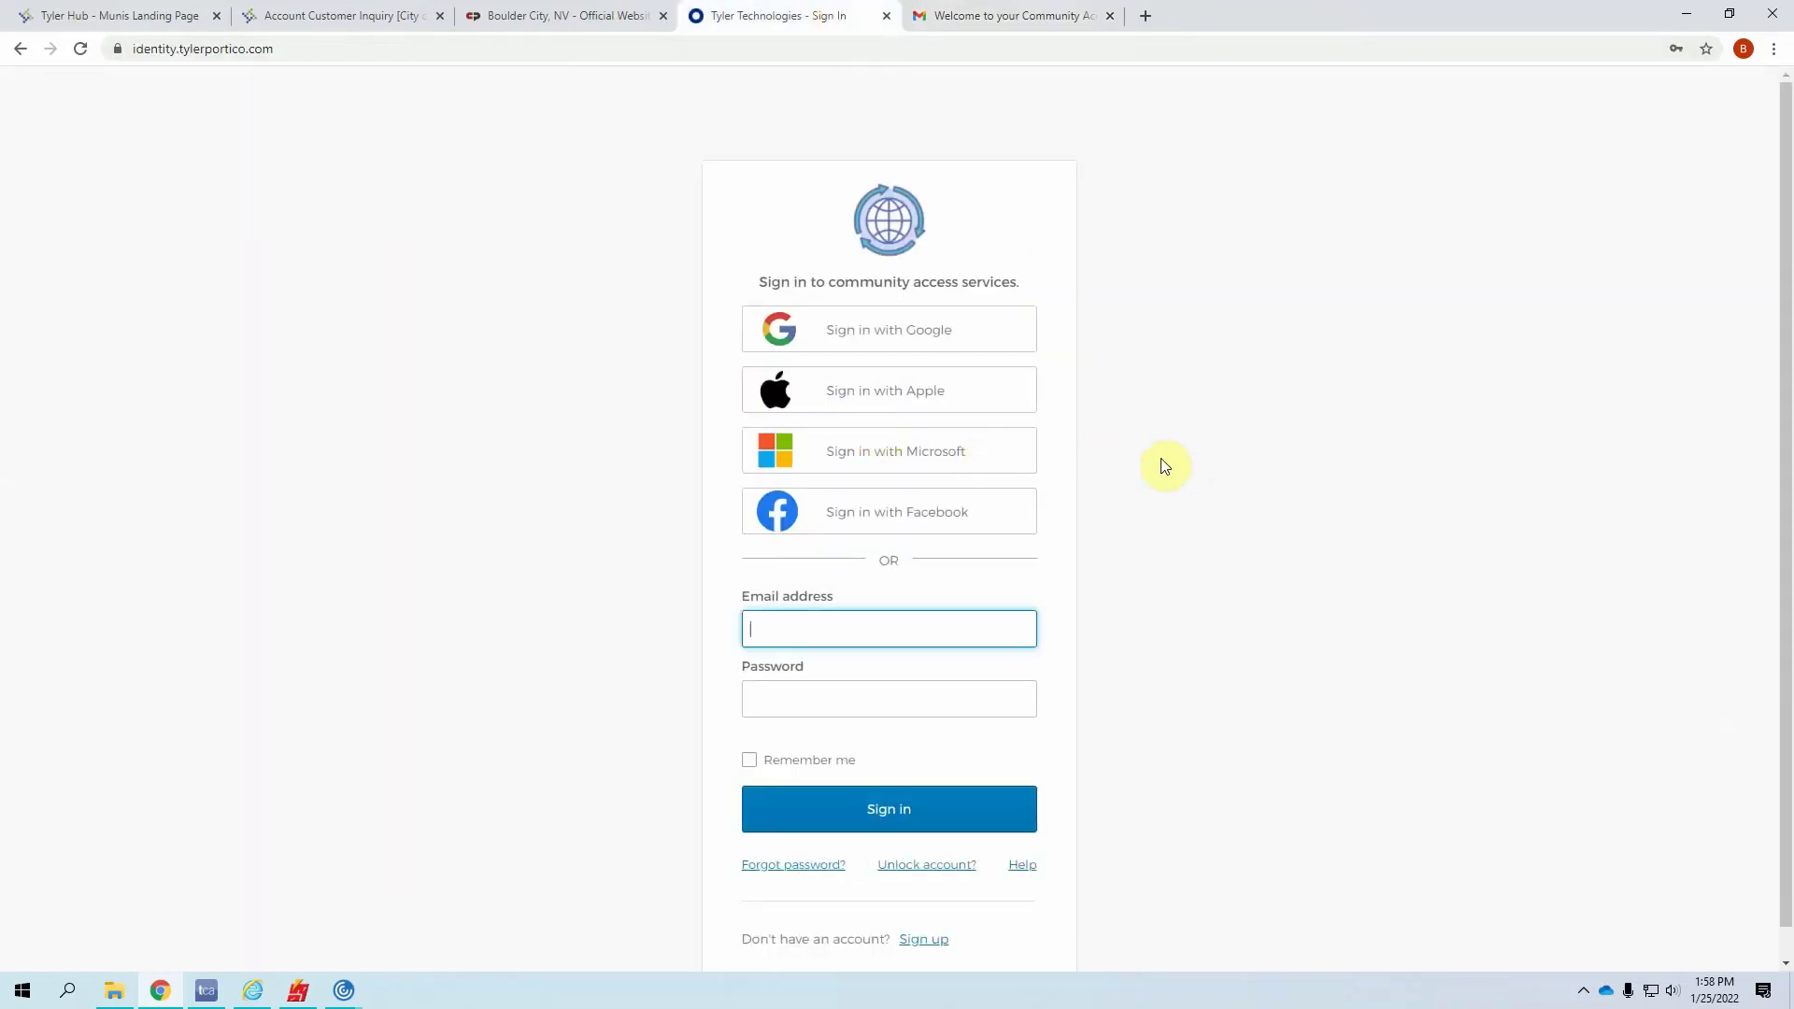
scroll(1162, 459, down, 1)
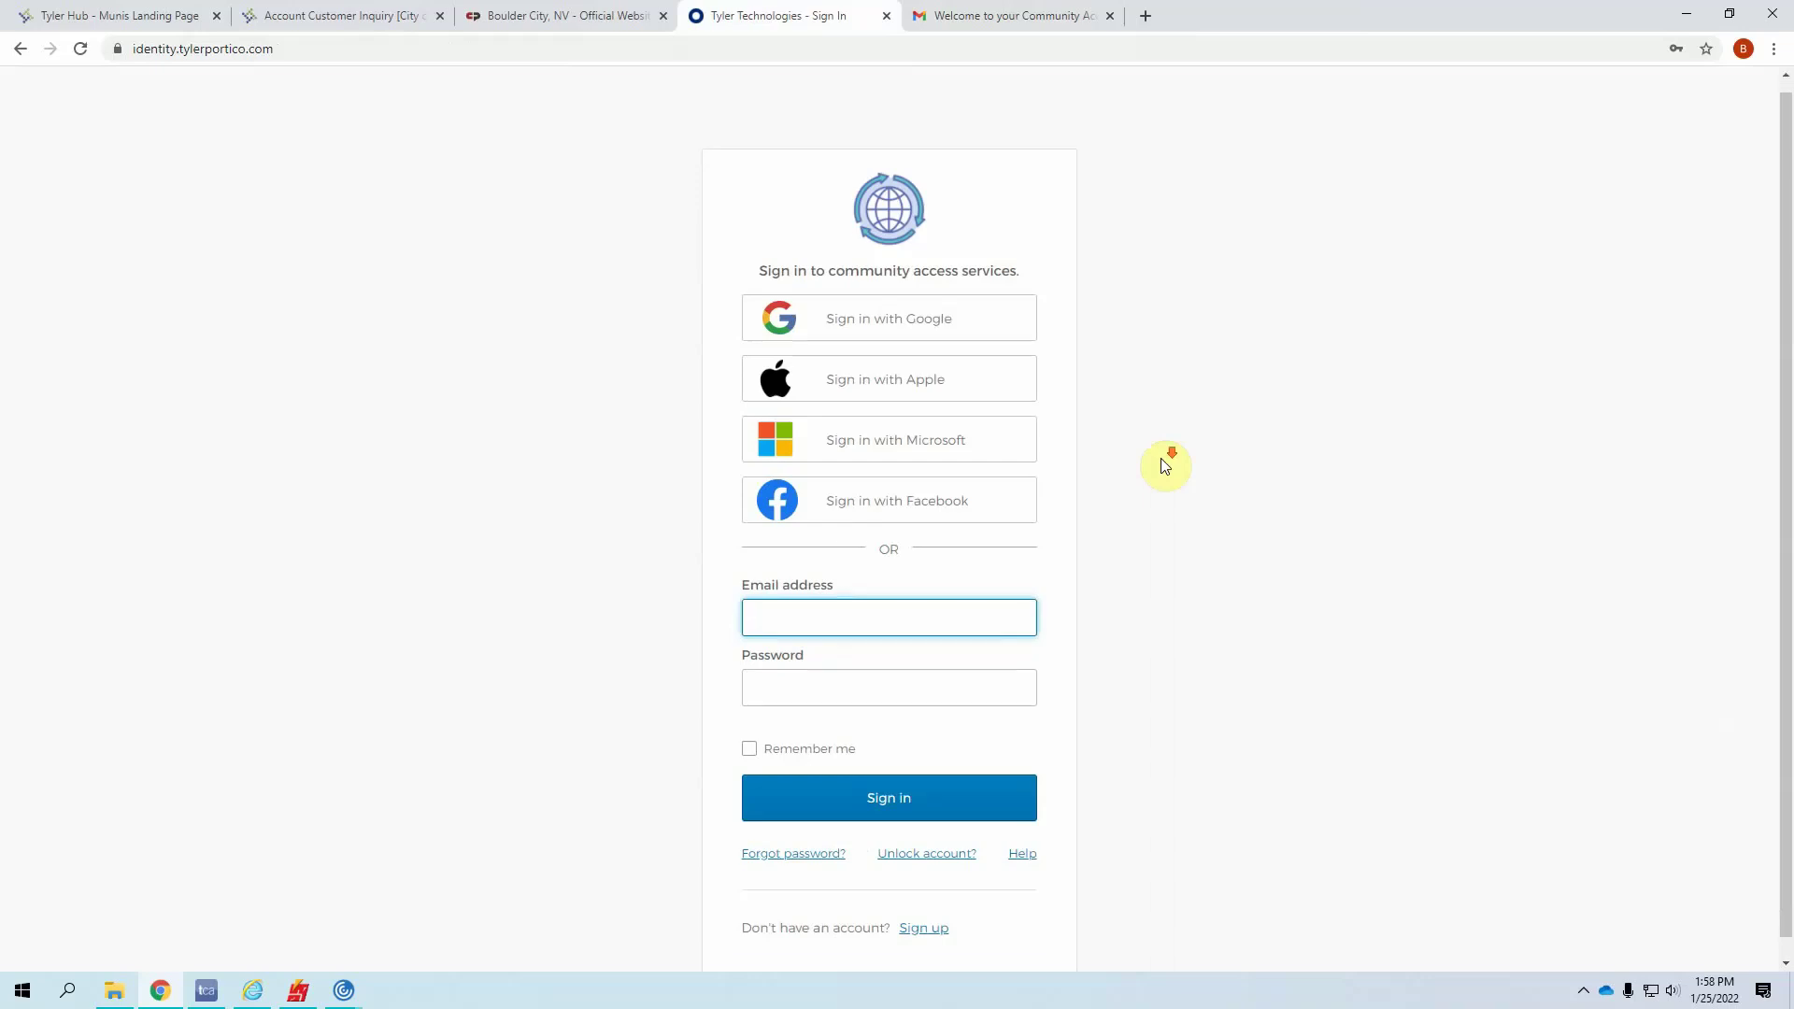
click(822, 608)
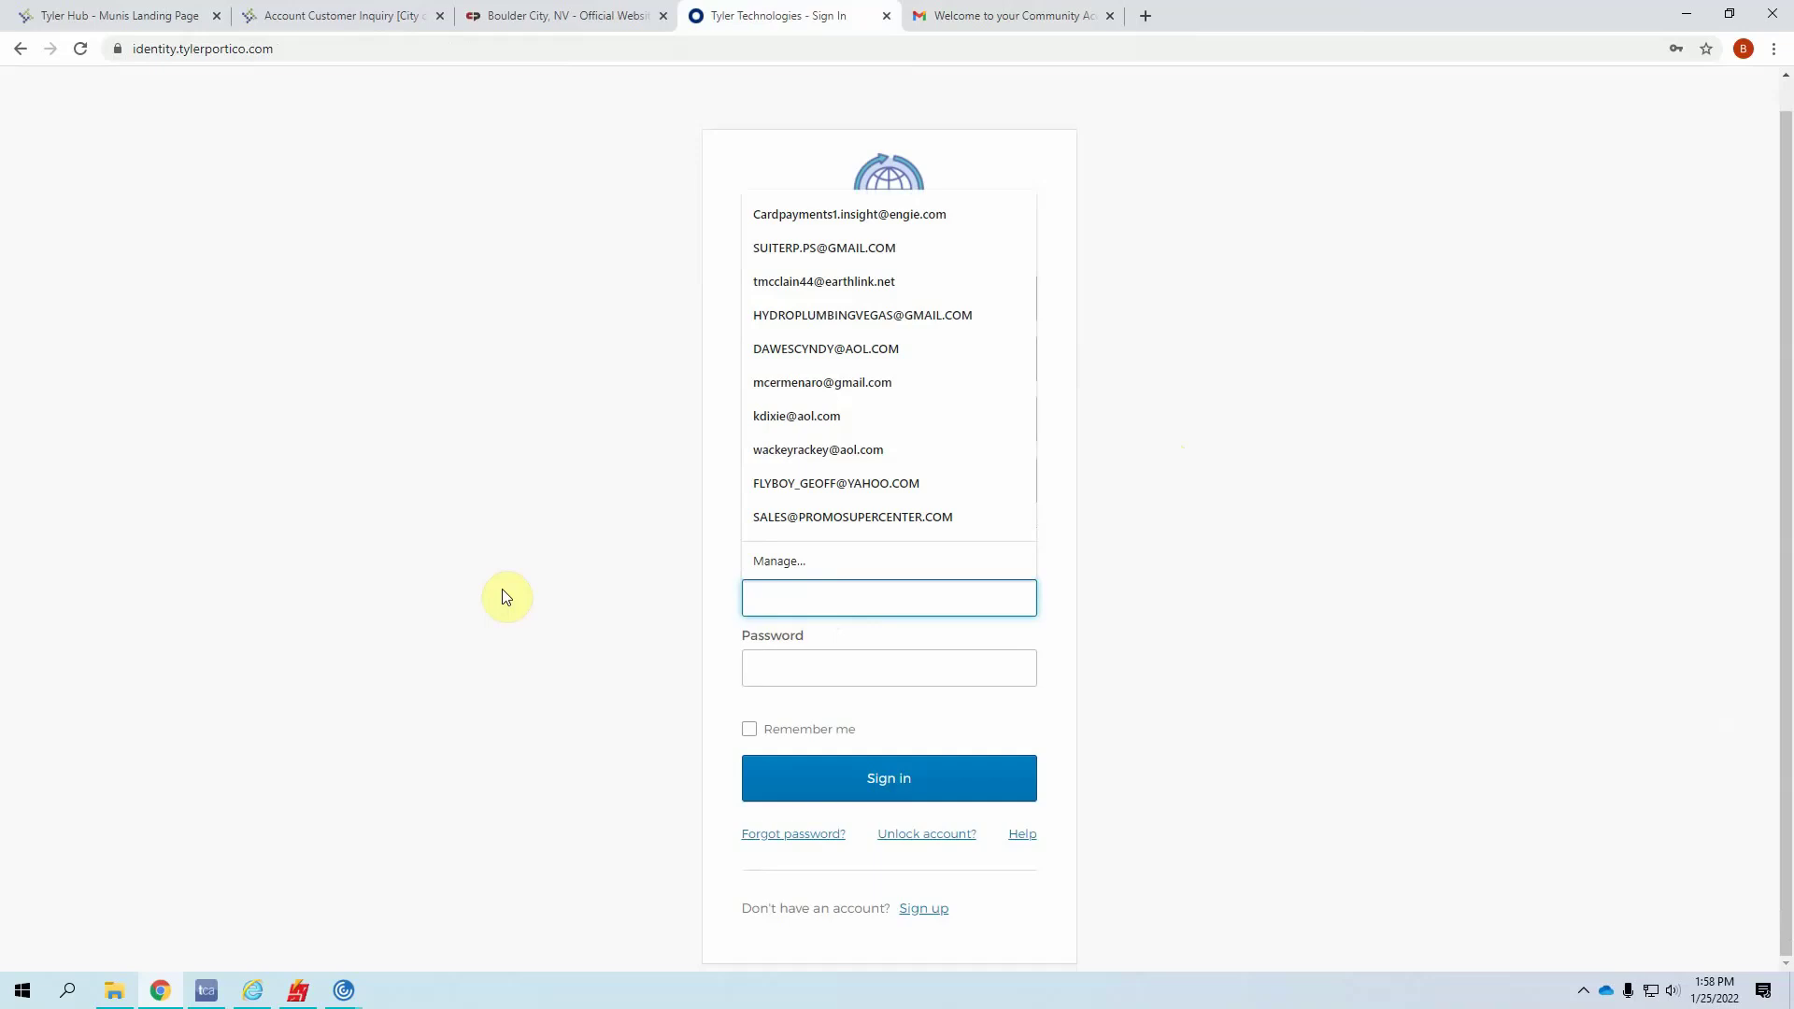
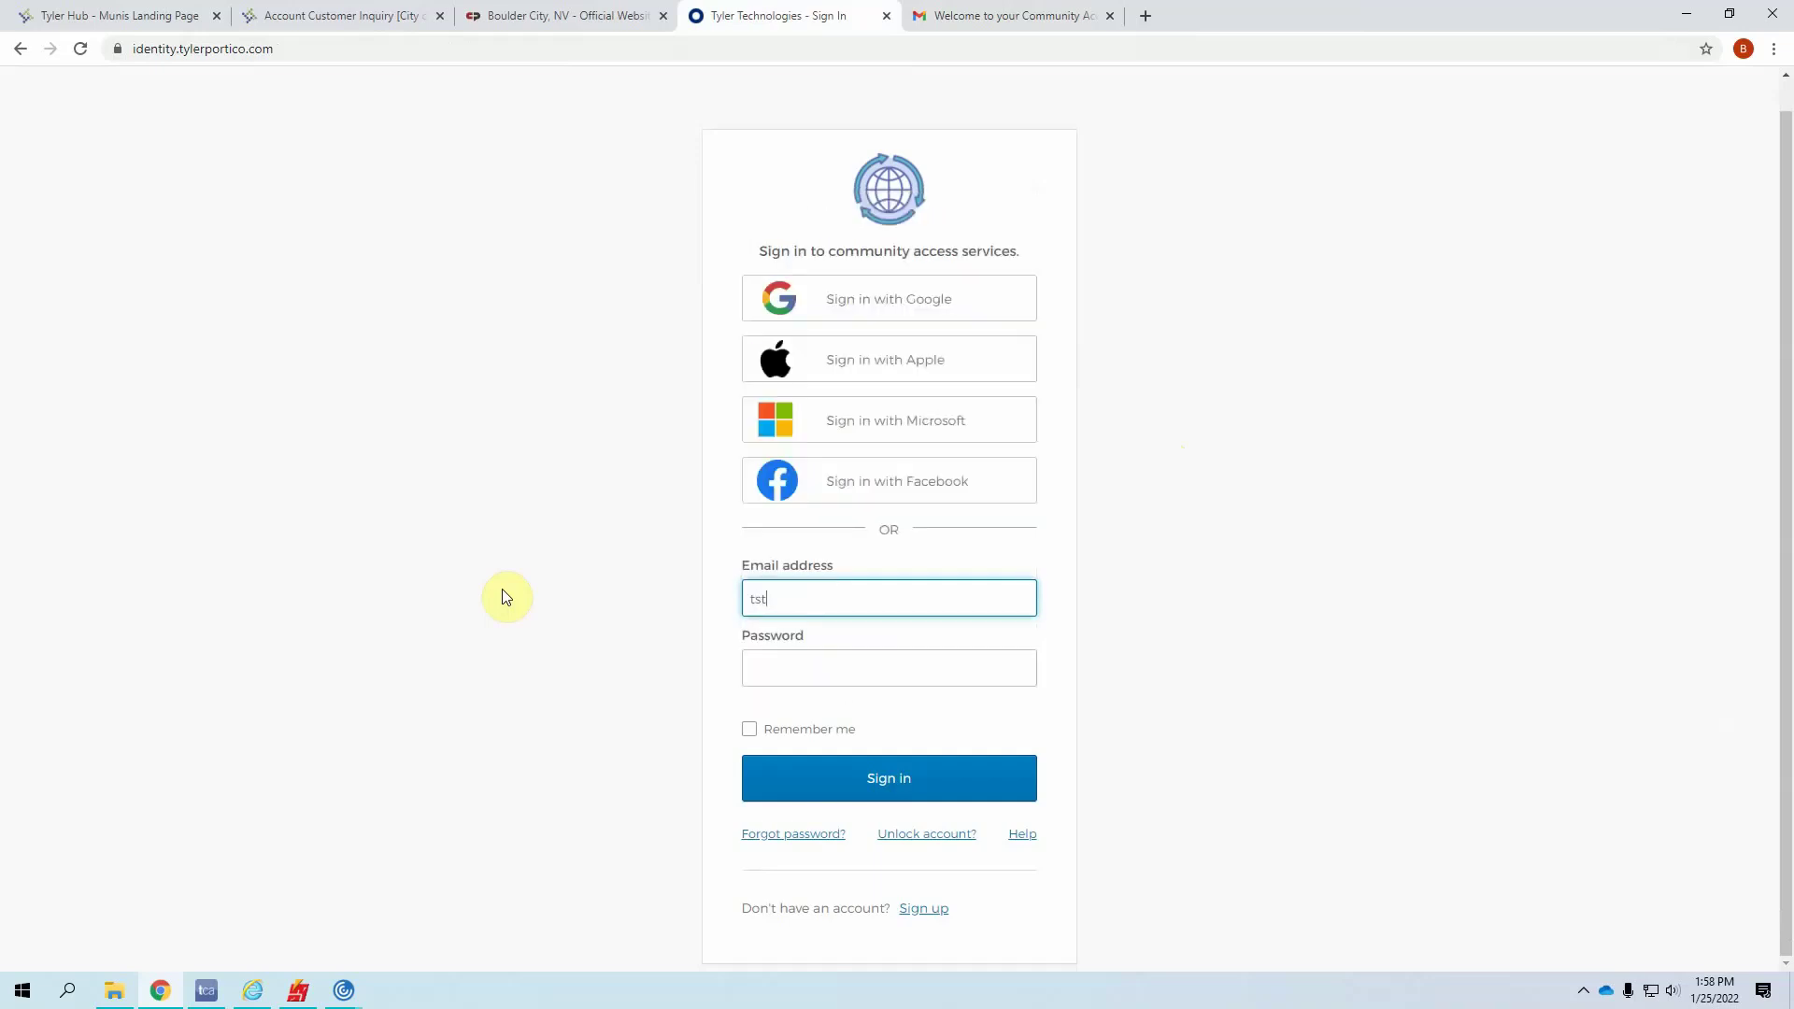
key(Tab)
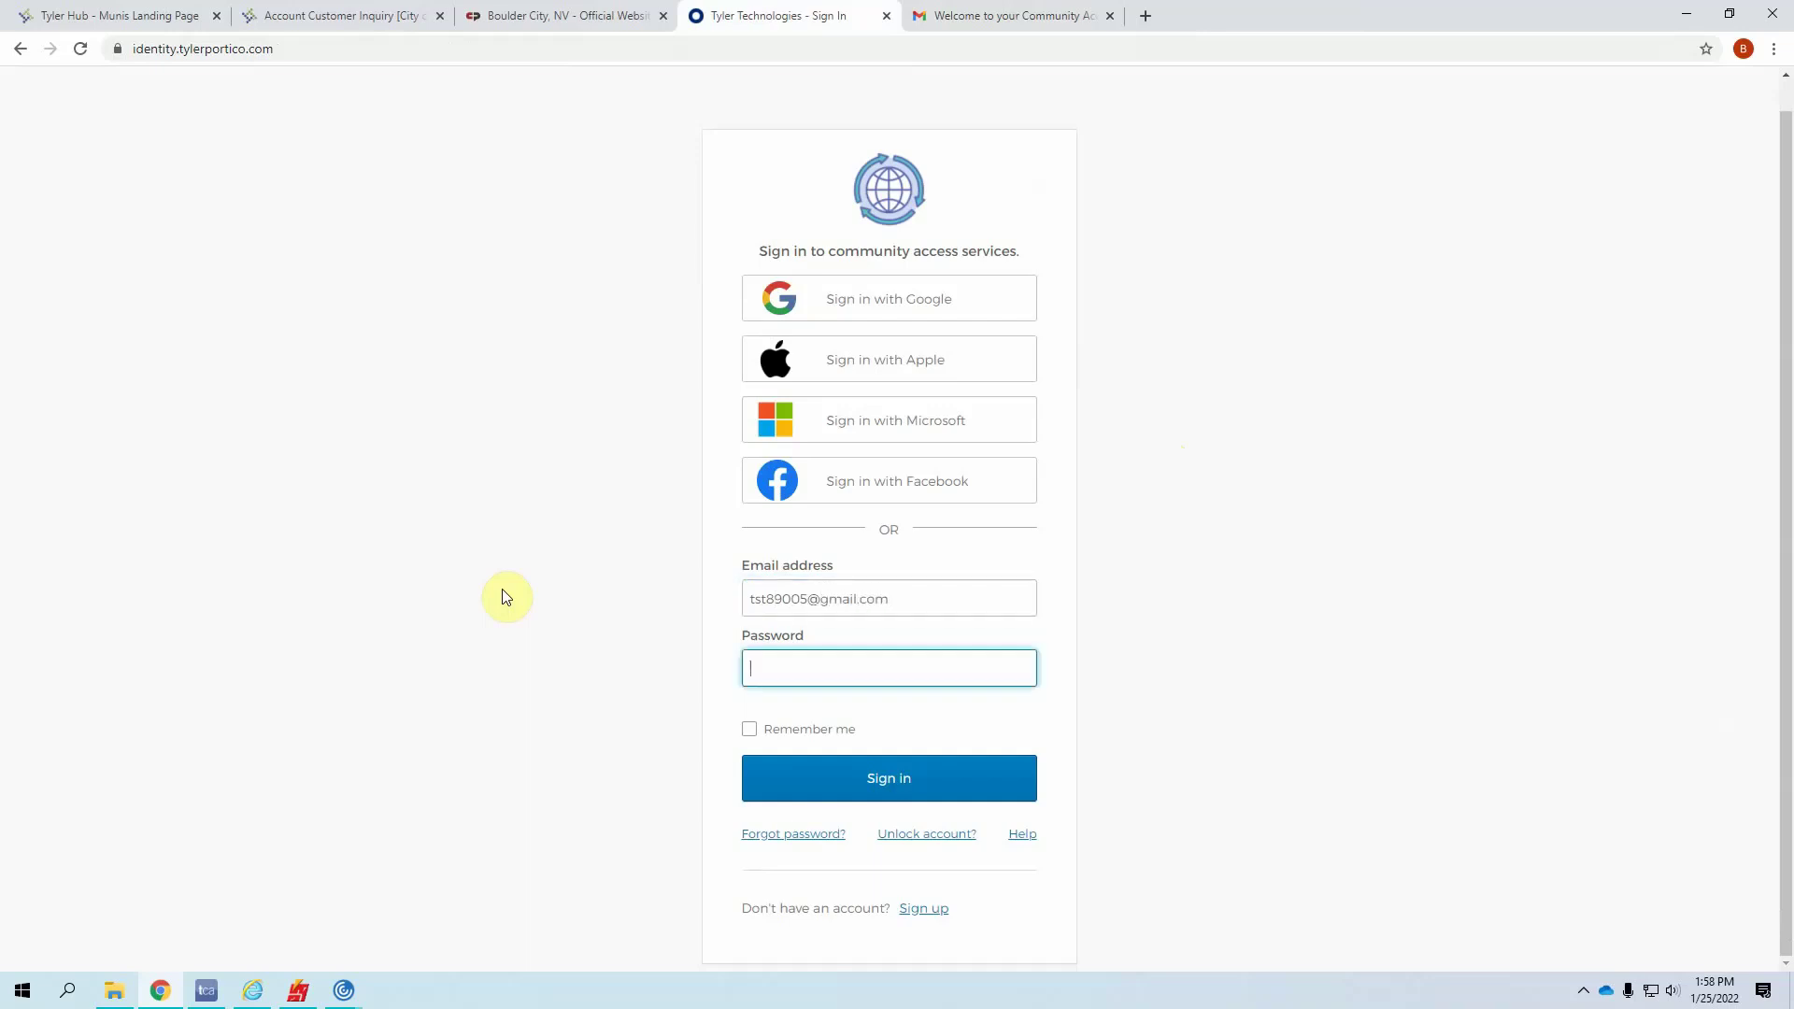
text(••••••••••••)
click(932, 783)
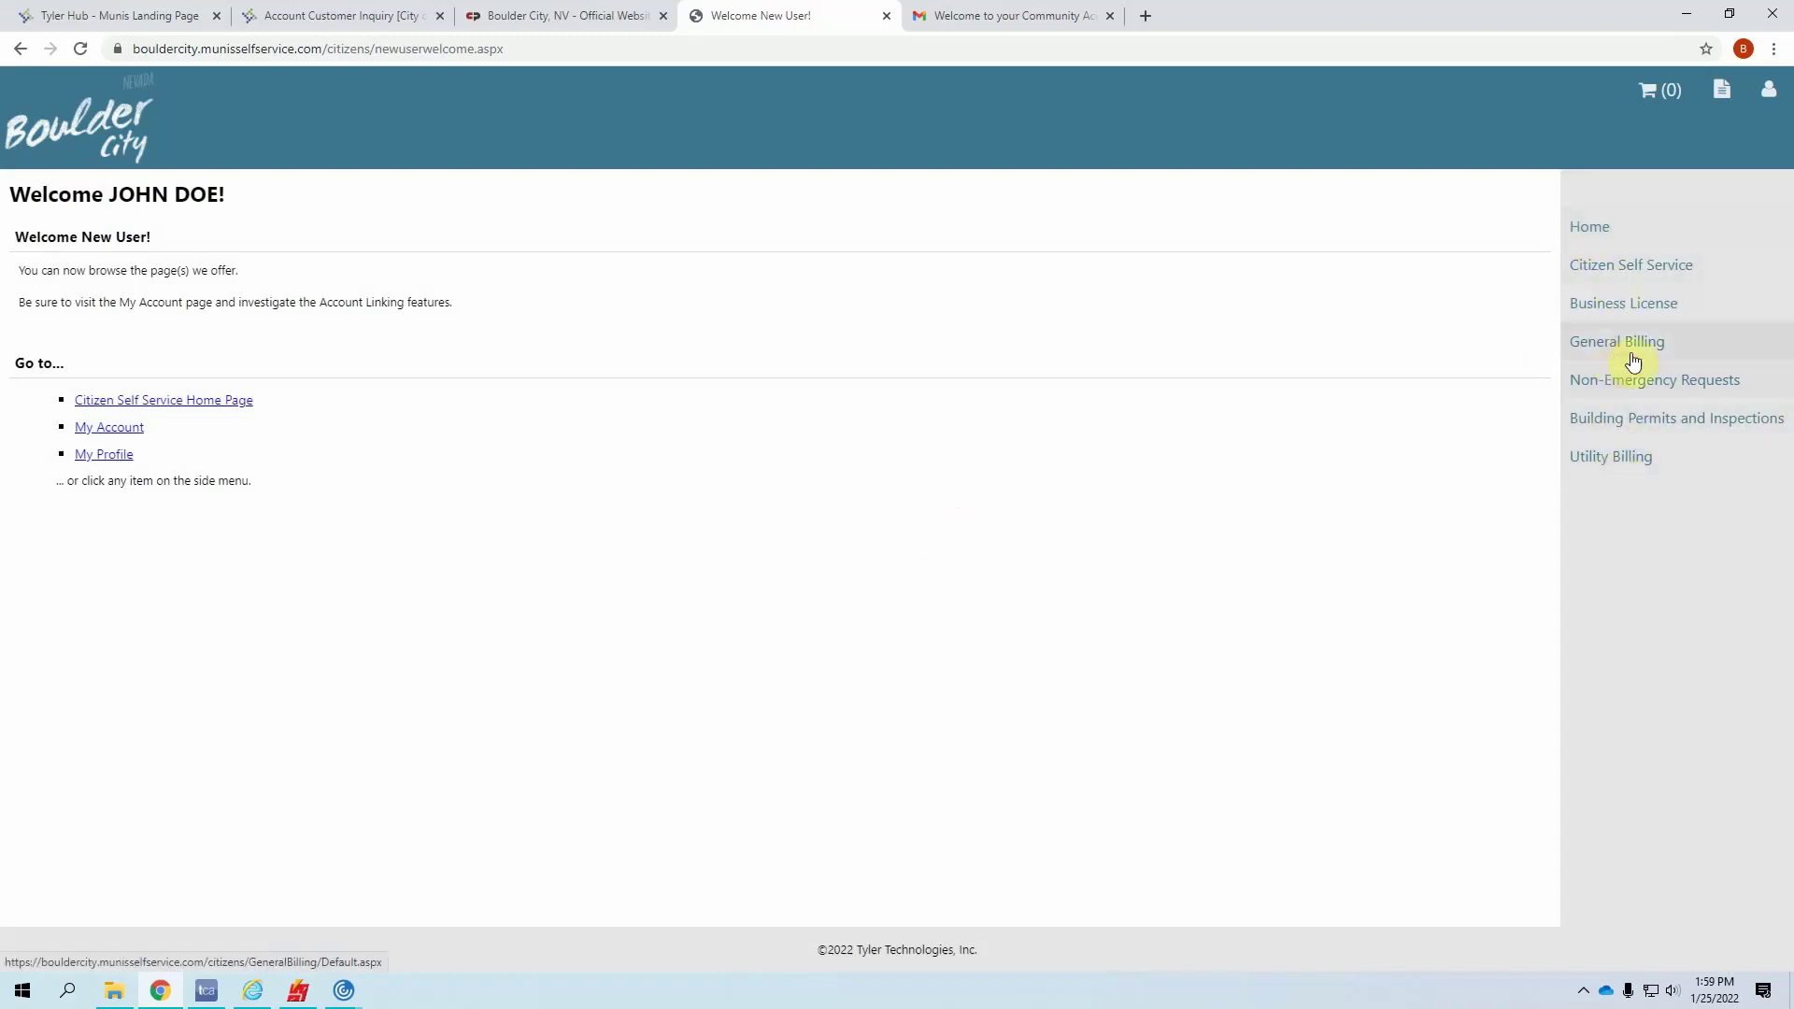
Step: Open the Utility Billing Account Link Setup form via Utility Billing and Link to Account
click(1580, 467)
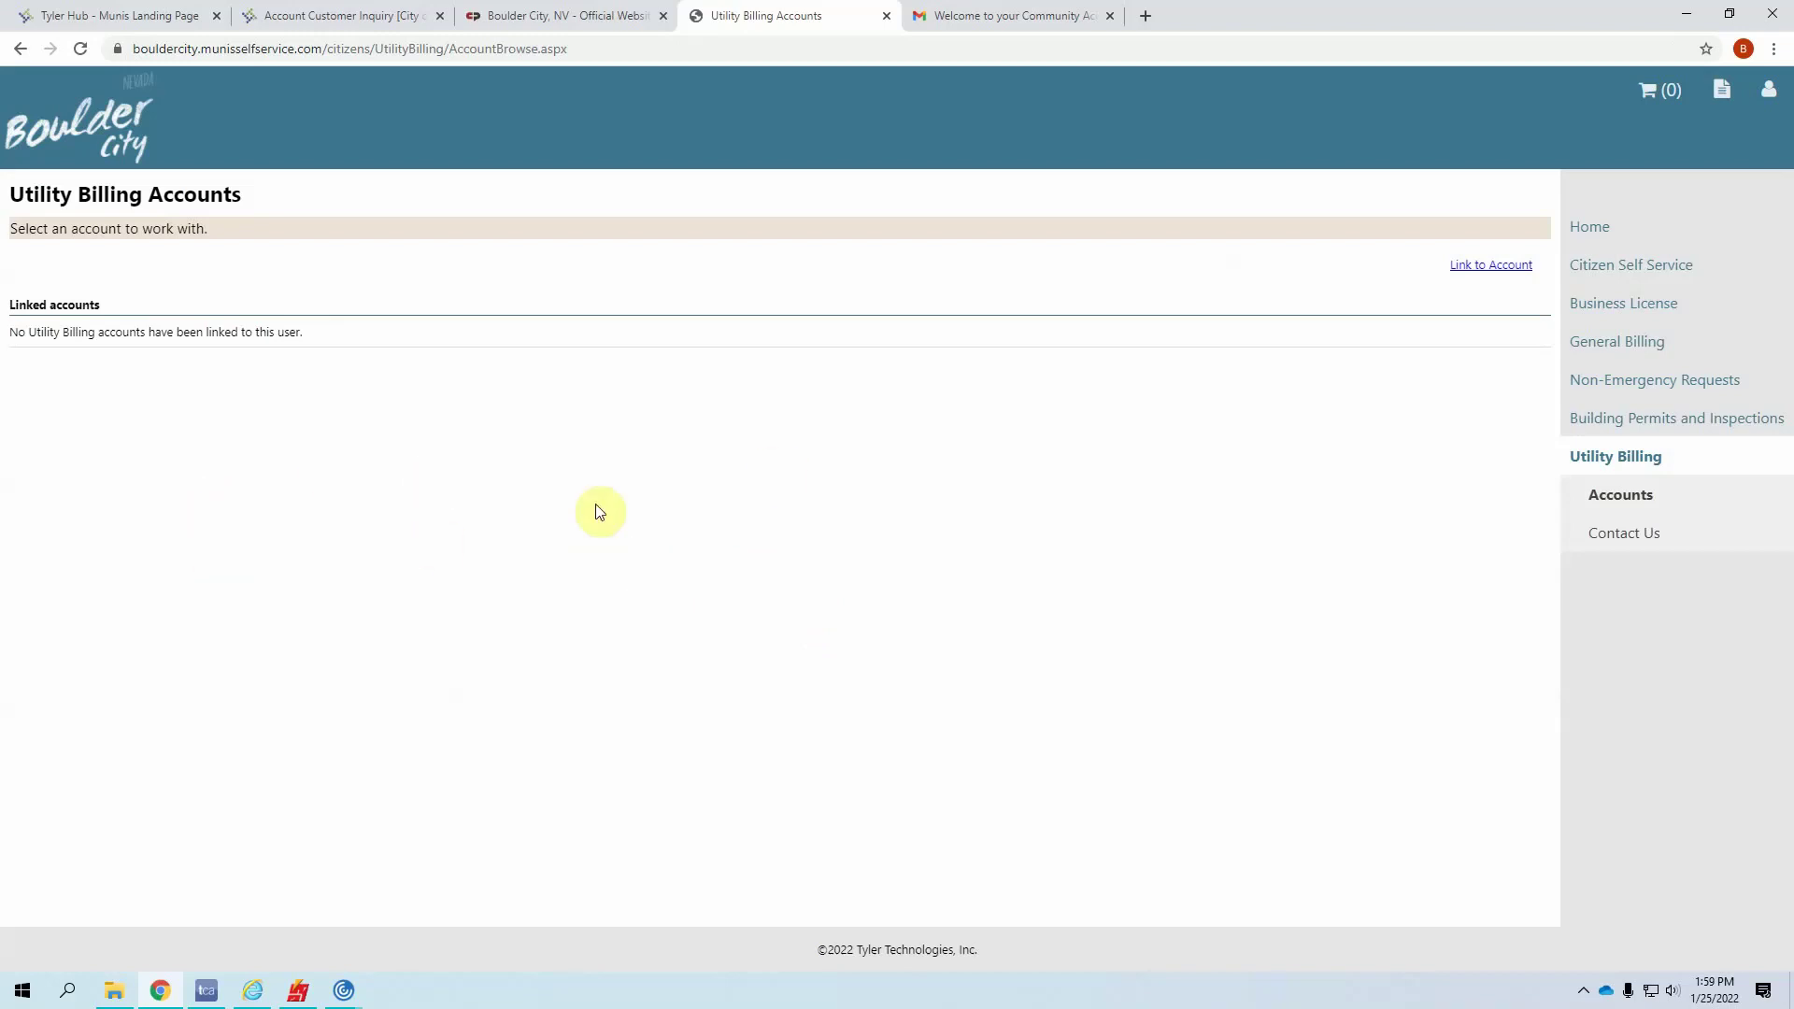
click(1458, 268)
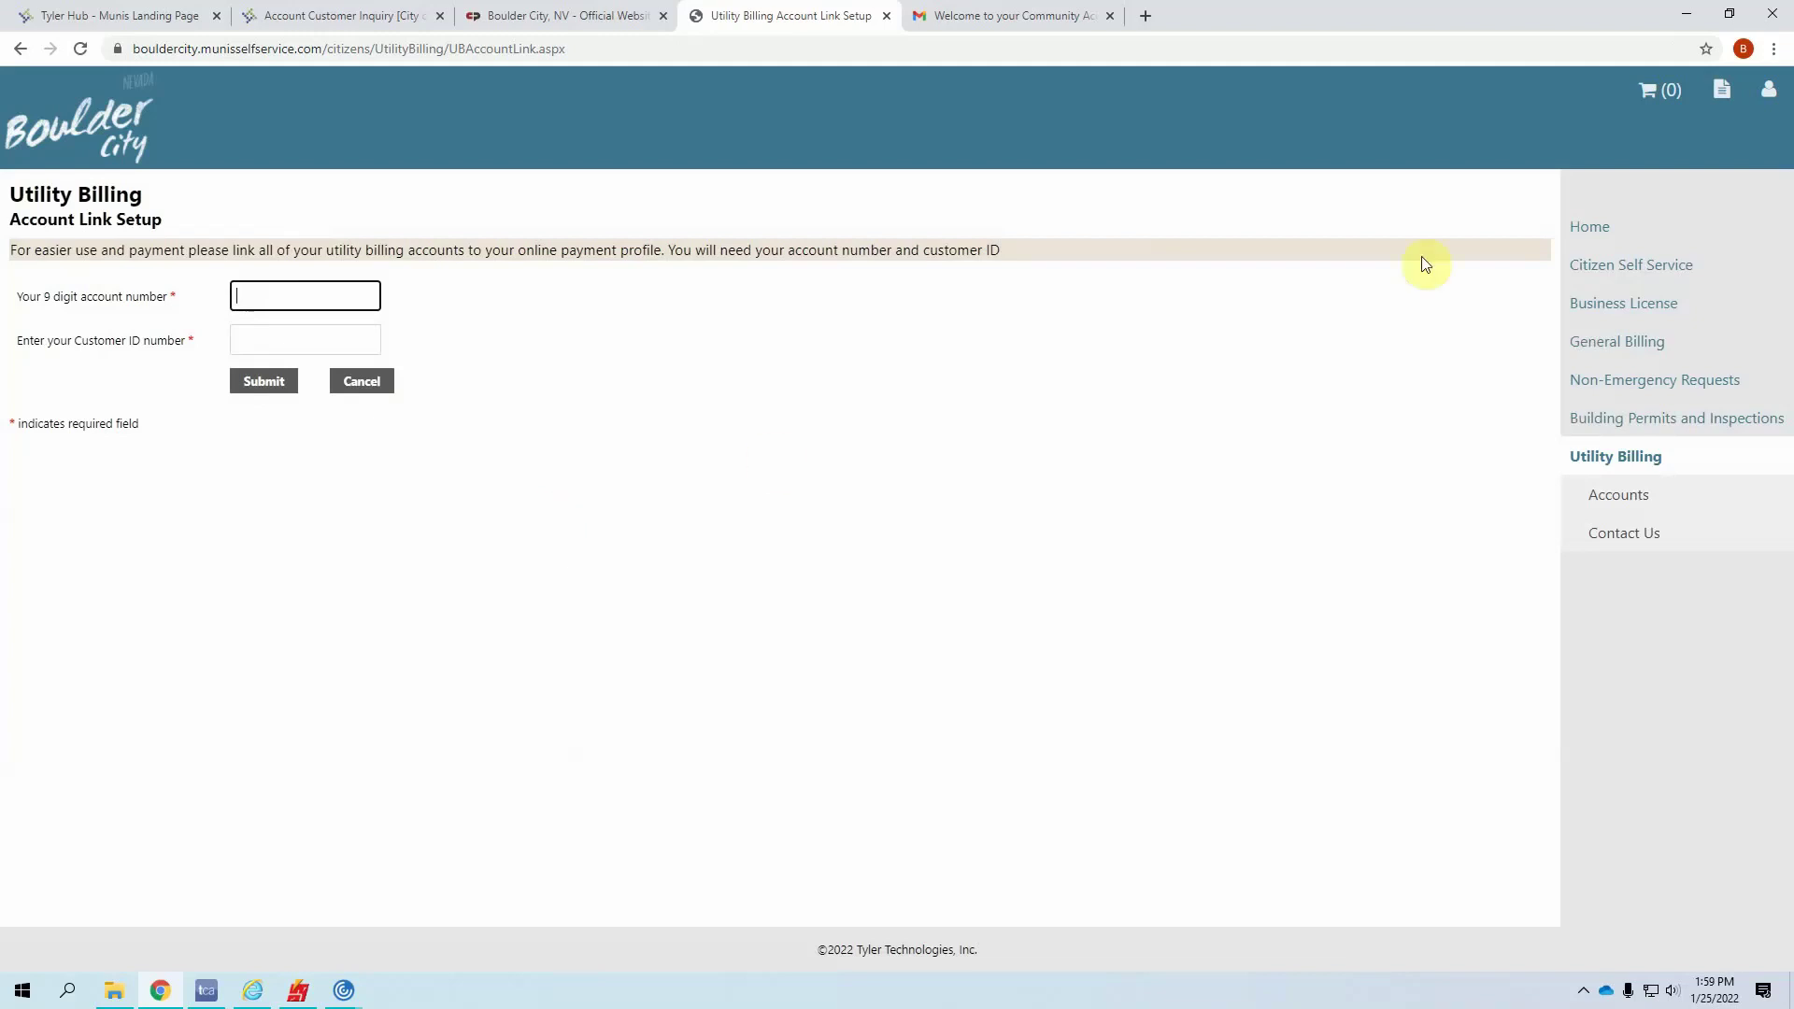
Step: Open My Account from the user menu to view the Account Settings page
click(1765, 96)
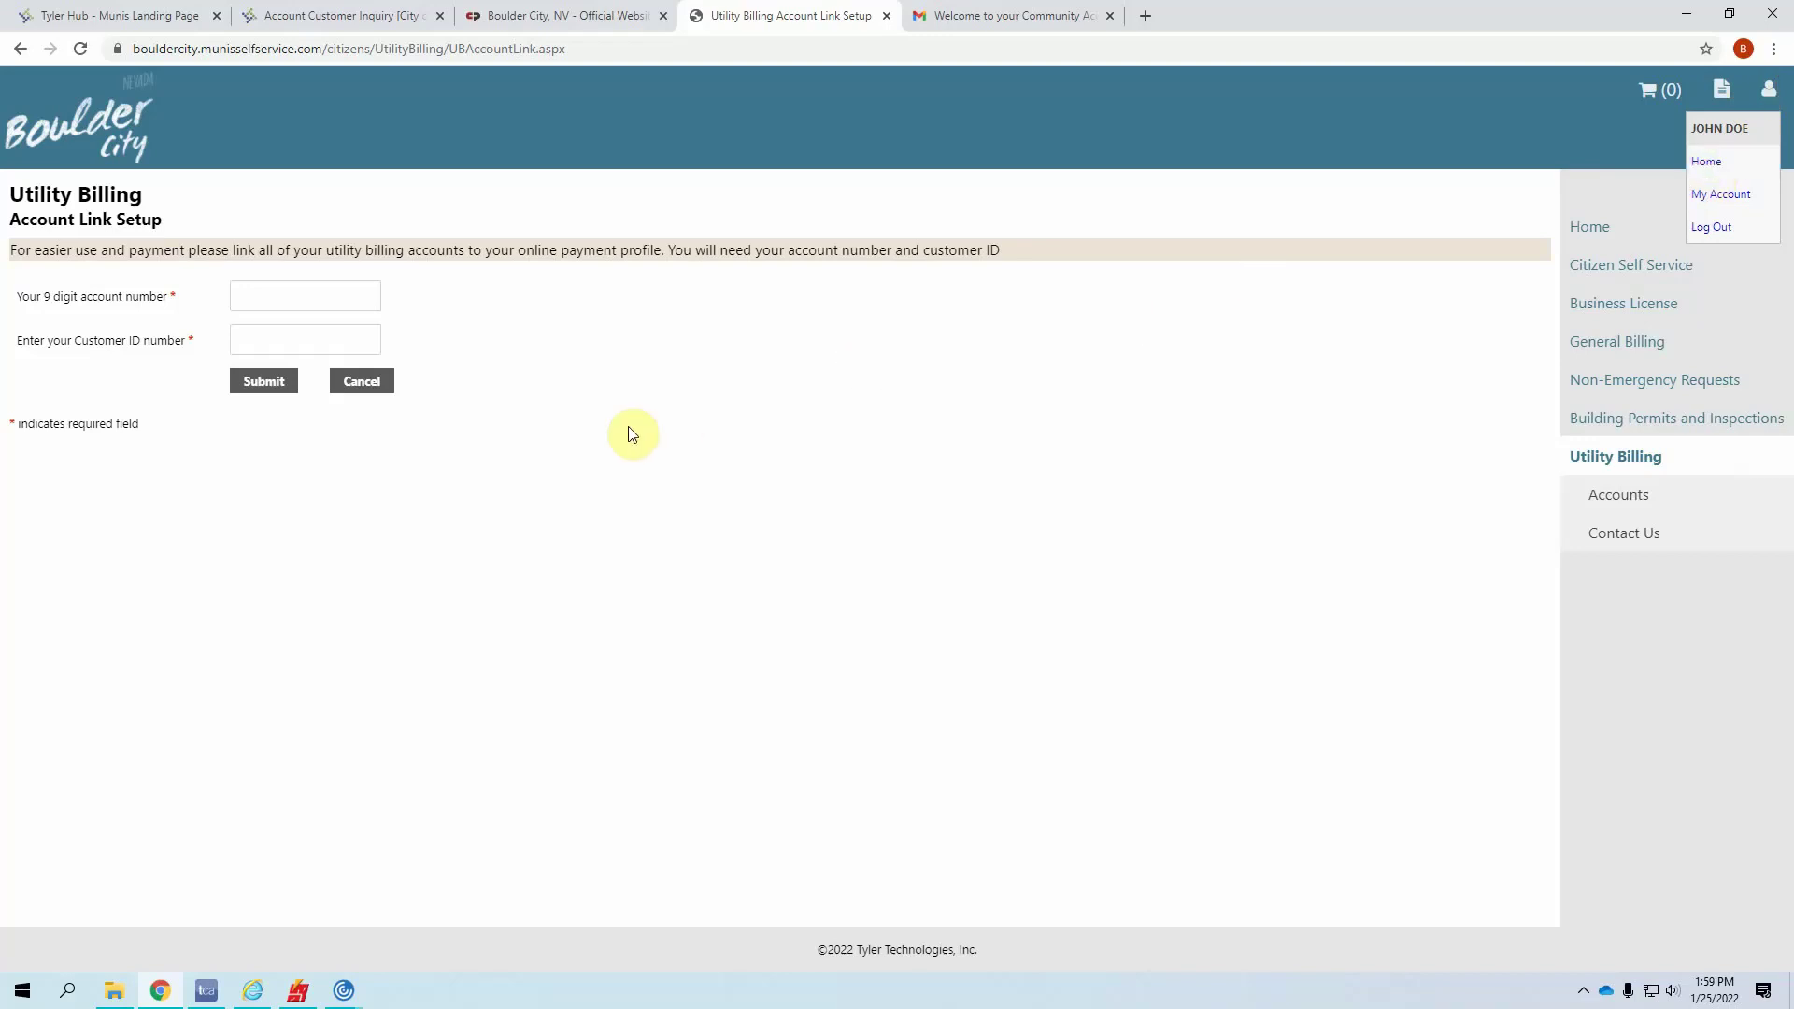
click(1714, 196)
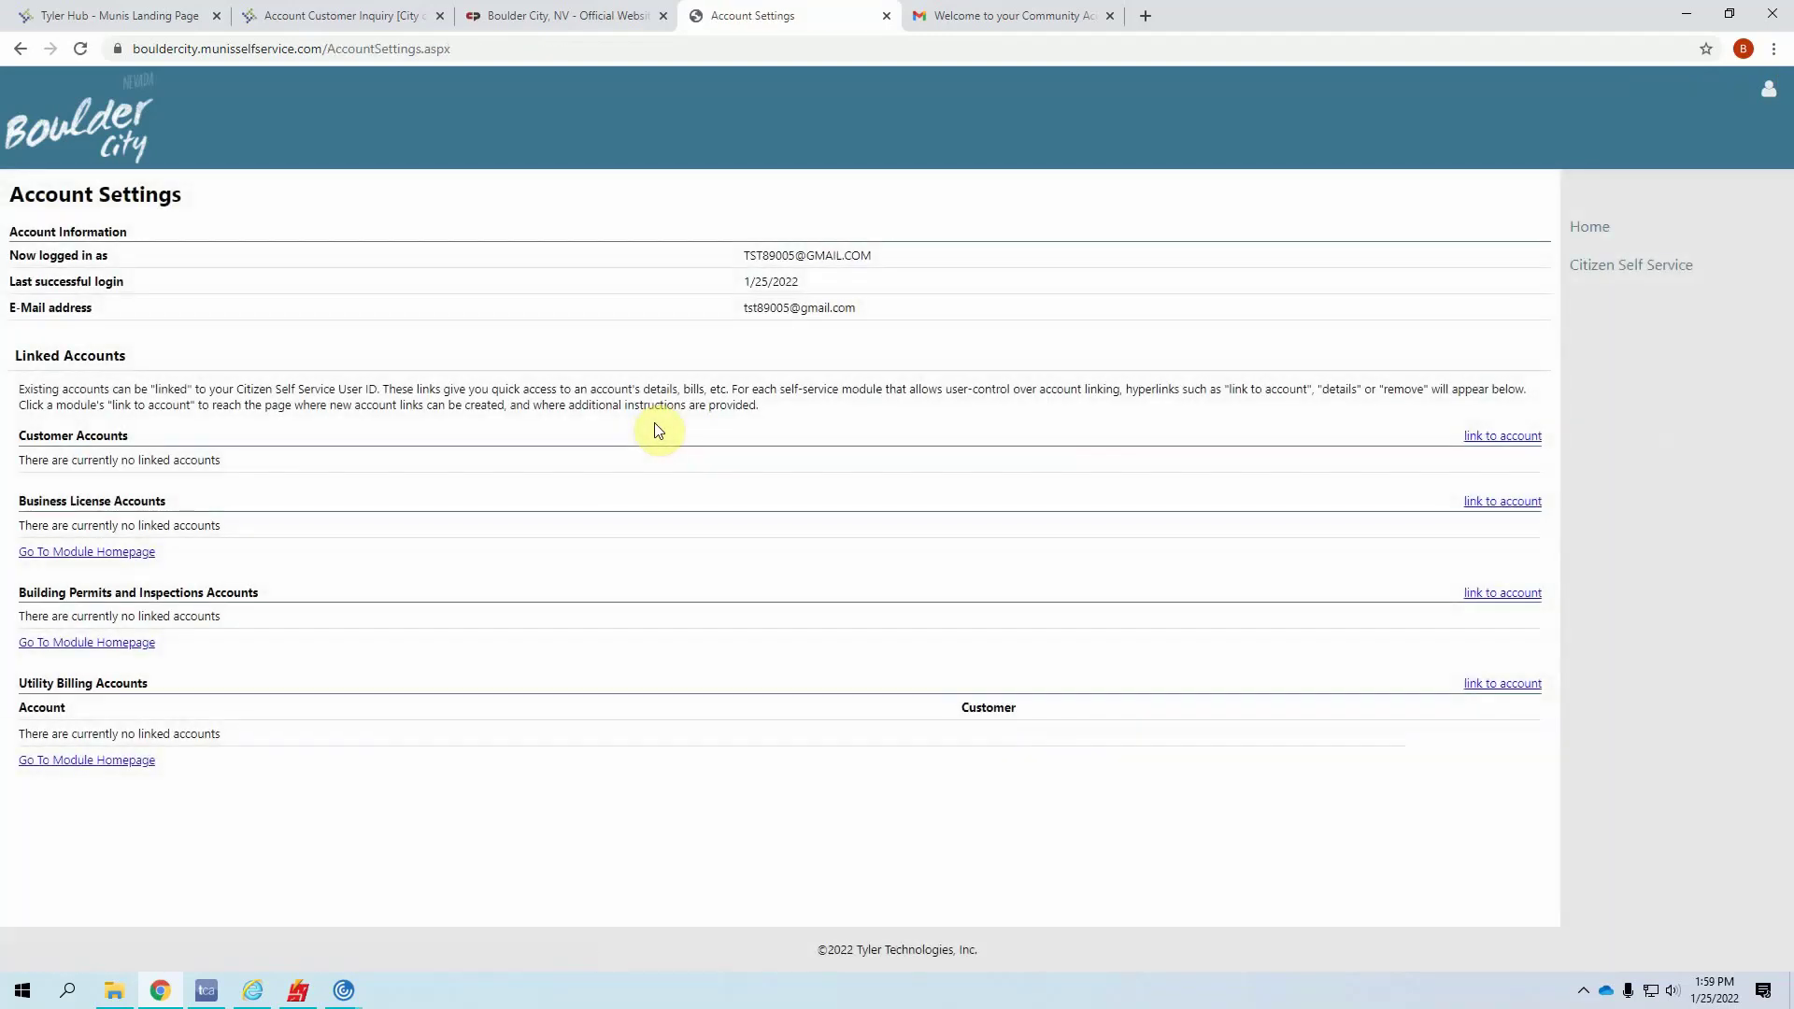